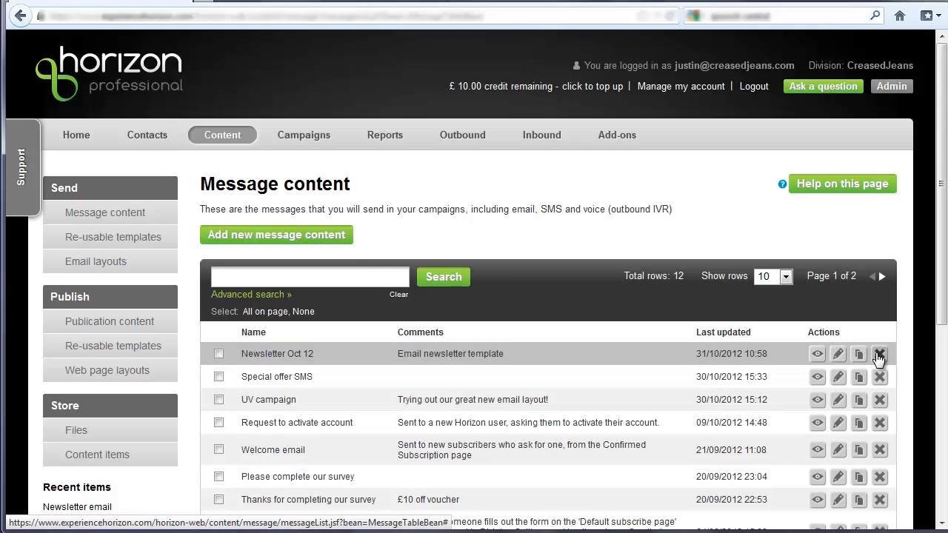
# Step: Start a new message content item named "My new content" and show its comments field
pyautogui.click(284, 236)
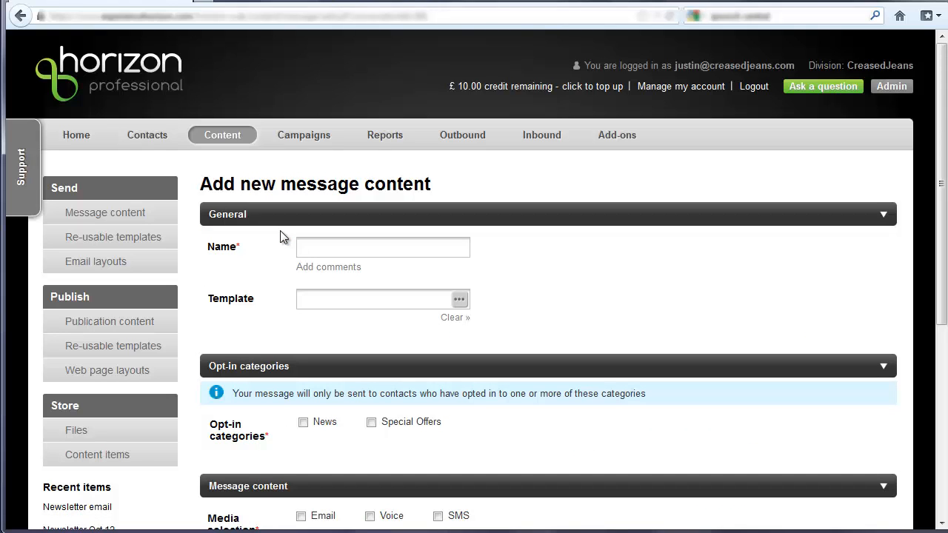
pyautogui.scroll(-2, 279, 234)
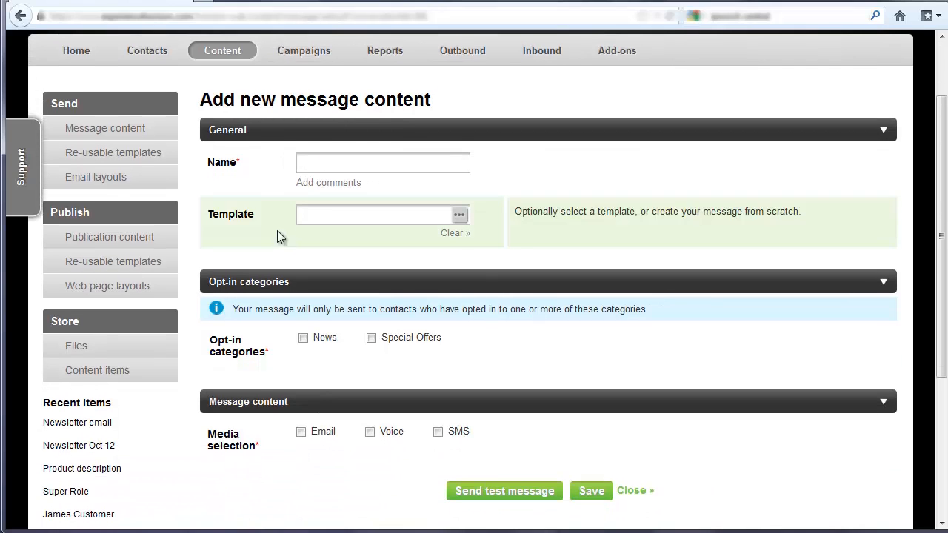
pyautogui.click(343, 163)
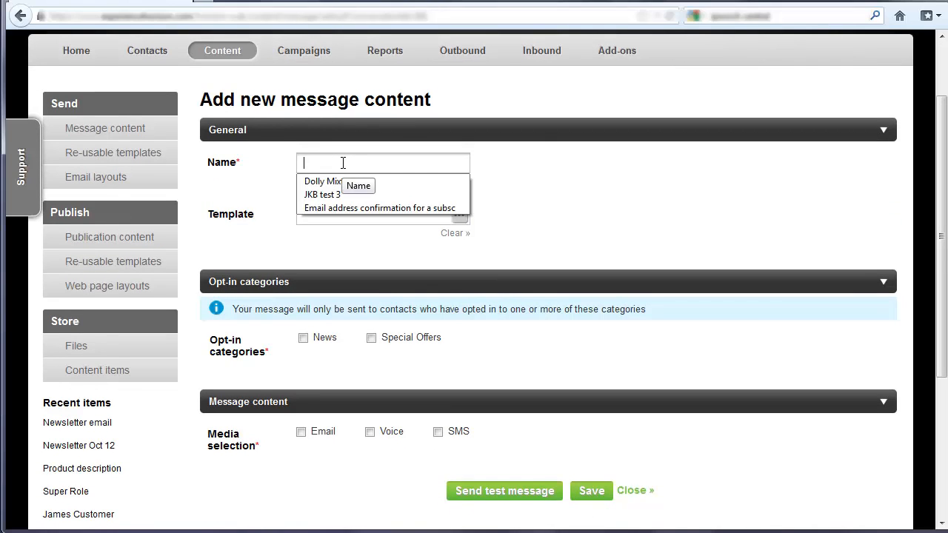
pyautogui.write('My new content')
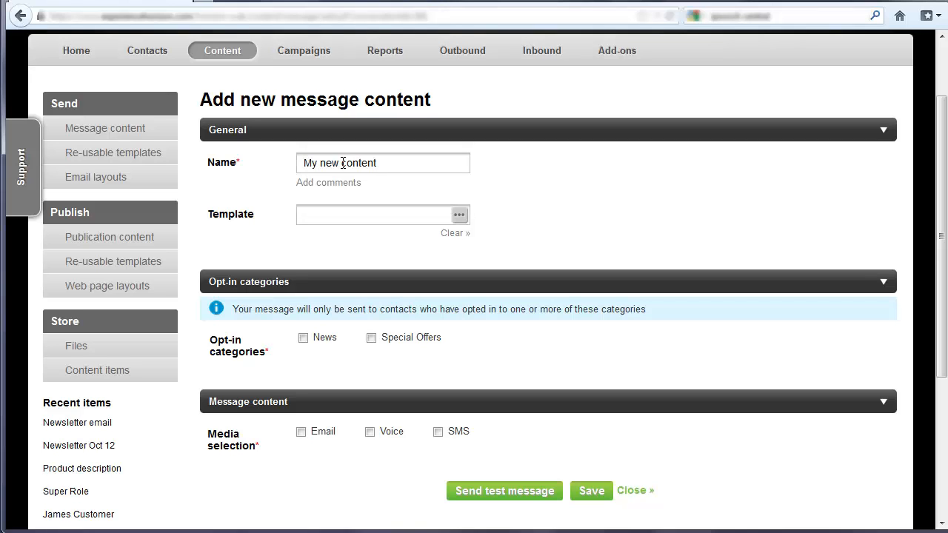
pyautogui.click(337, 182)
pyautogui.scroll(-1, 270, 214)
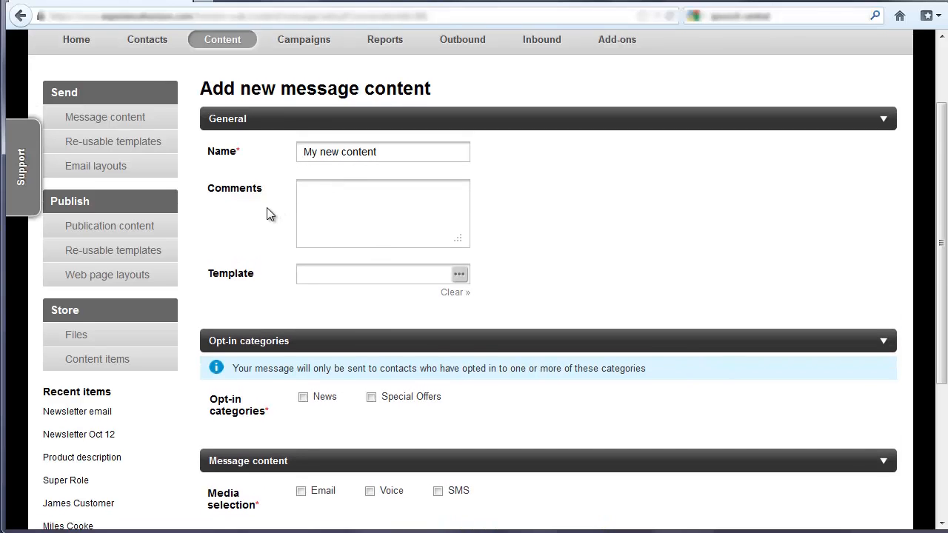
# Step: Assign the message to the News opt-in category and enable Email, SMS and Voice as its media
pyautogui.scroll(-2, 270, 214)
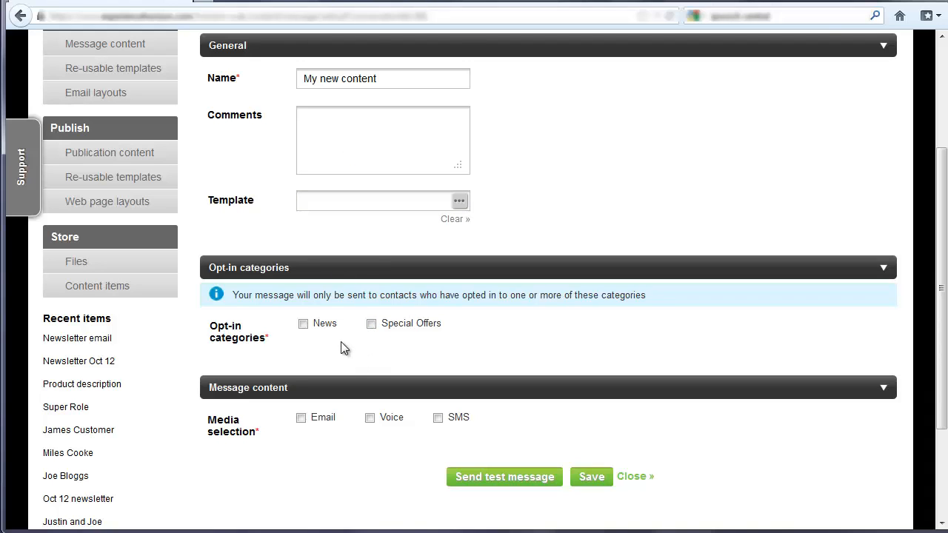
pyautogui.click(303, 325)
pyautogui.scroll(-2, 282, 372)
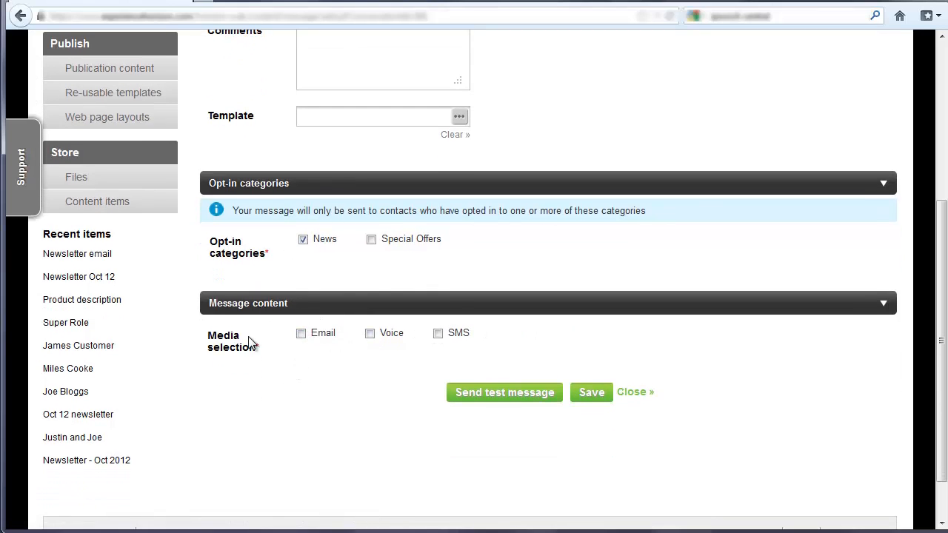
pyautogui.click(300, 334)
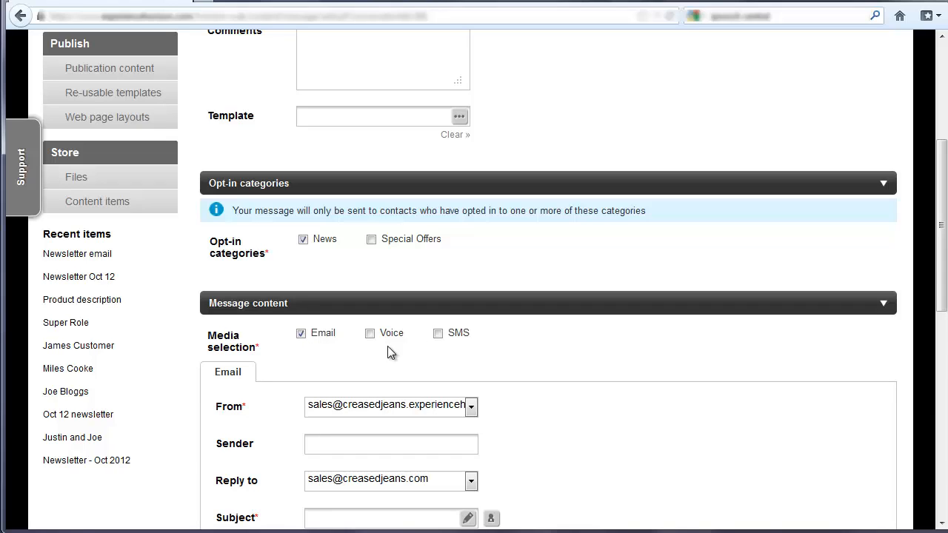
pyautogui.click(439, 334)
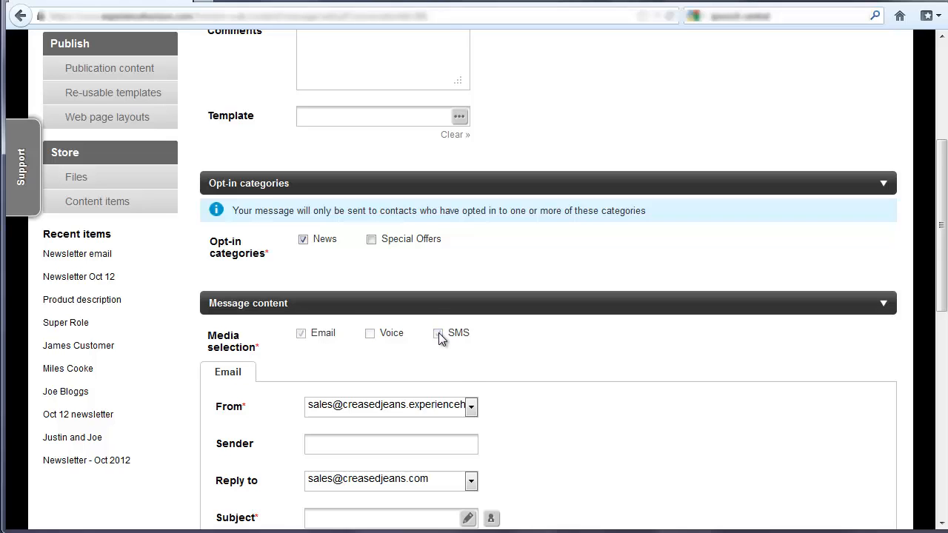
pyautogui.click(375, 336)
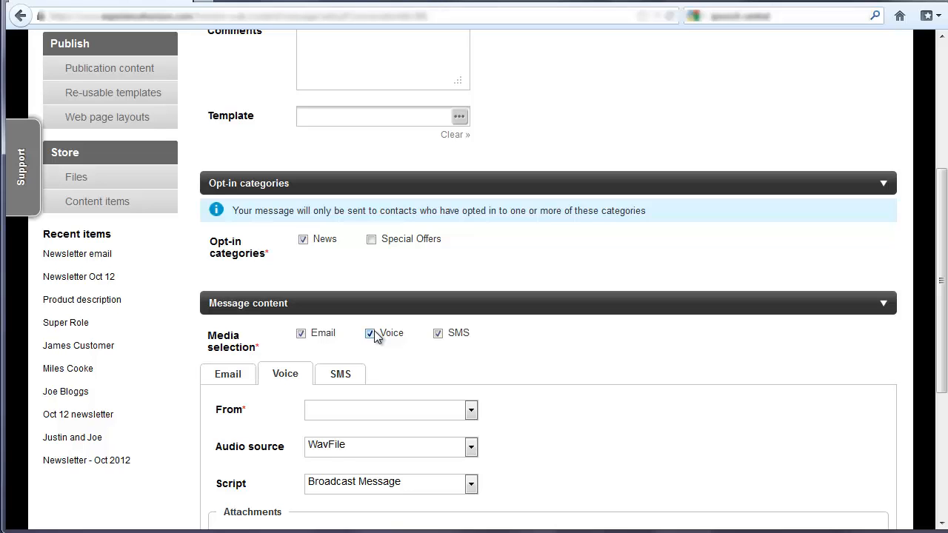
# Step: Write the SMS content as "Hi" followed by the First Name merge tag
pyautogui.scroll(-2, 417, 343)
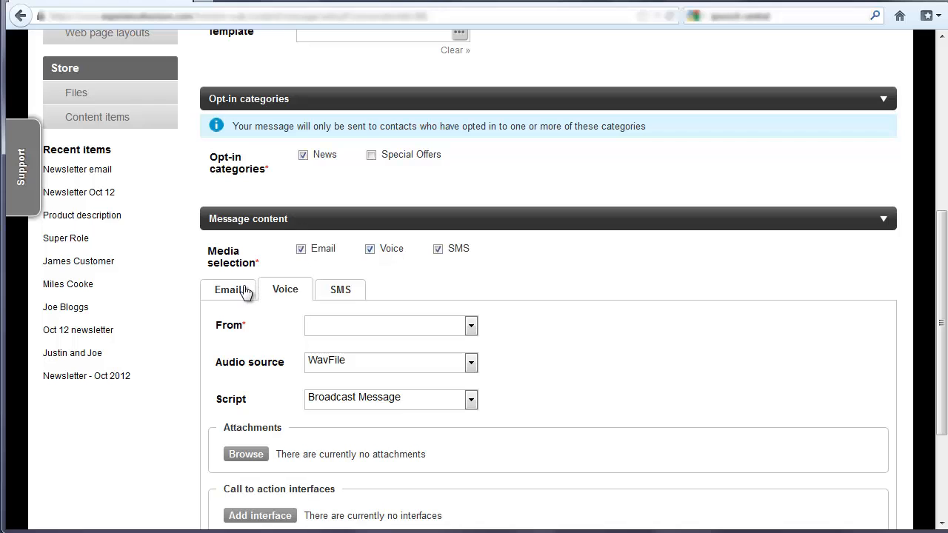
pyautogui.click(343, 291)
pyautogui.scroll(-2, 343, 293)
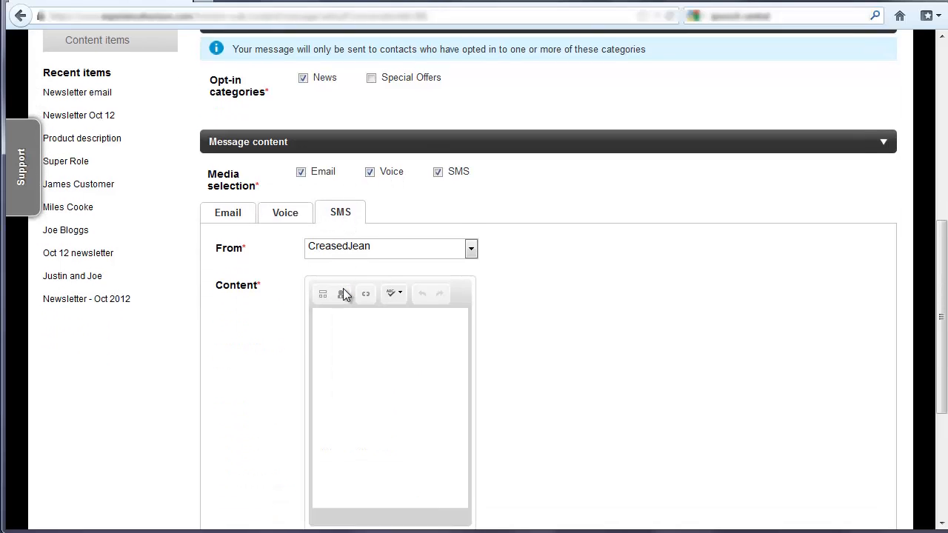
pyautogui.click(368, 319)
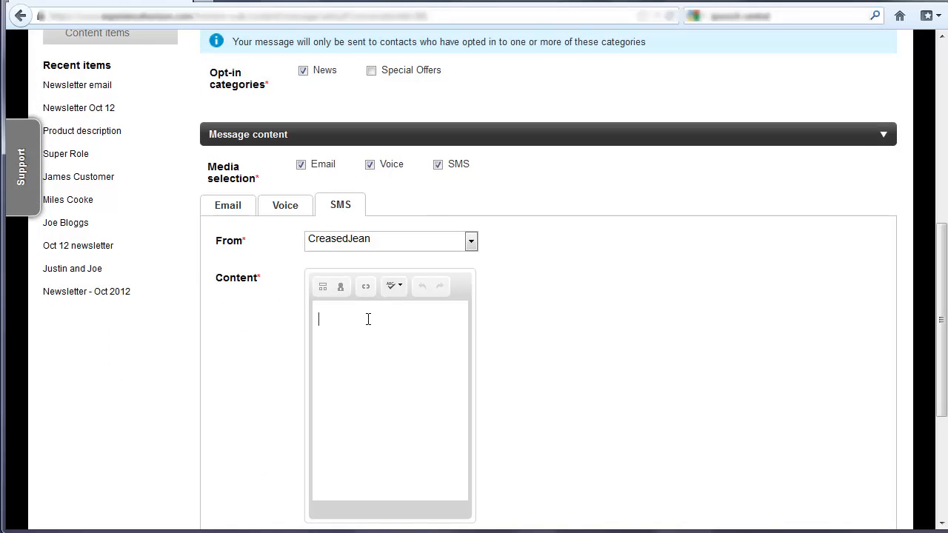
pyautogui.click(340, 288)
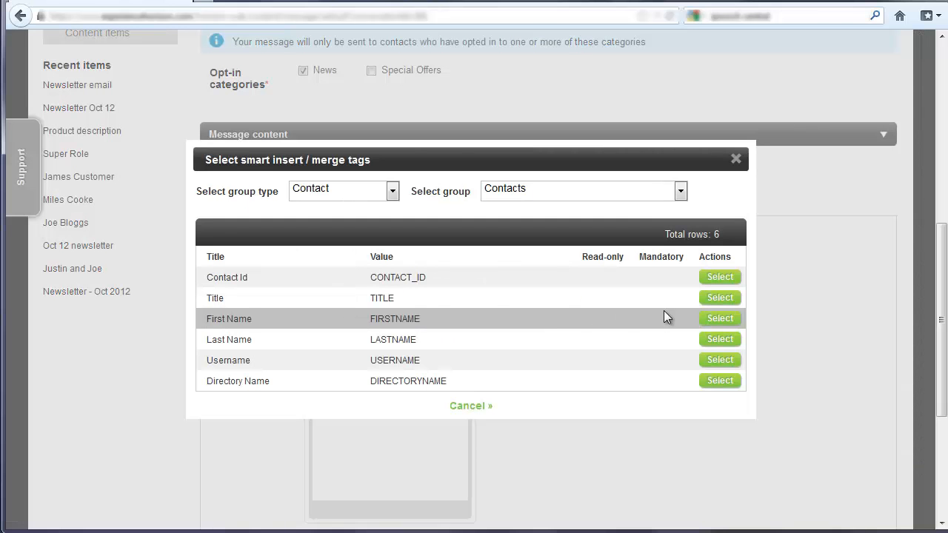
pyautogui.click(716, 318)
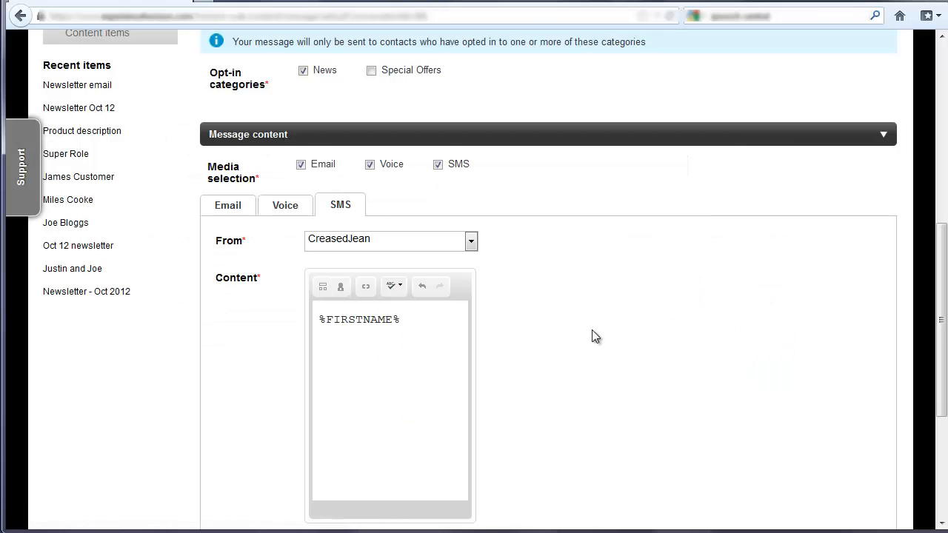
pyautogui.click(321, 318)
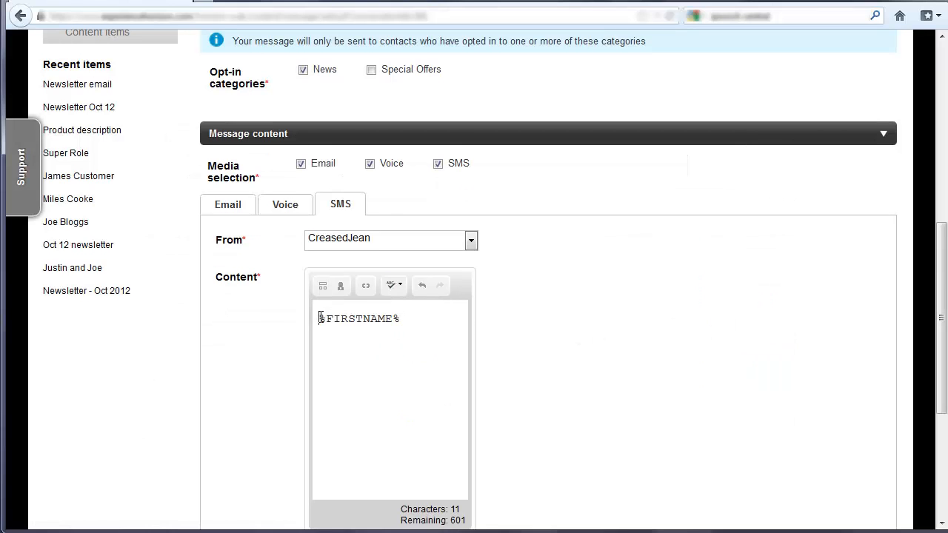
pyautogui.write('Hi')
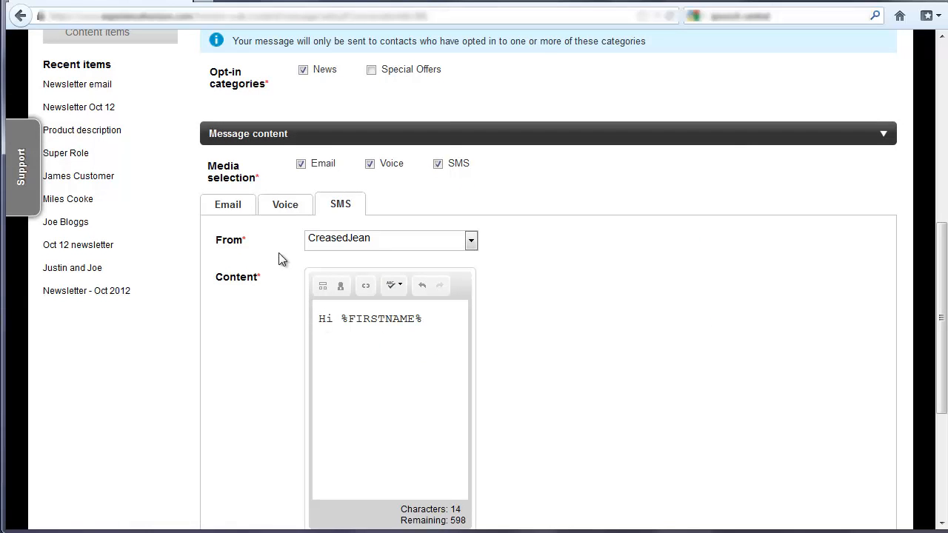
# Step: Set the voice message's audio source to TextToSpeech and switch it to I-Module
pyautogui.click(290, 206)
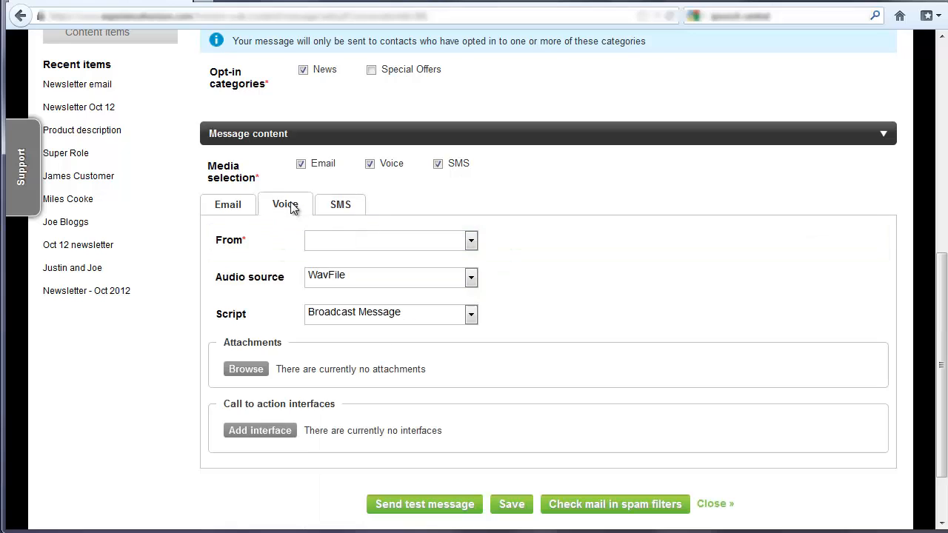
pyautogui.click(350, 274)
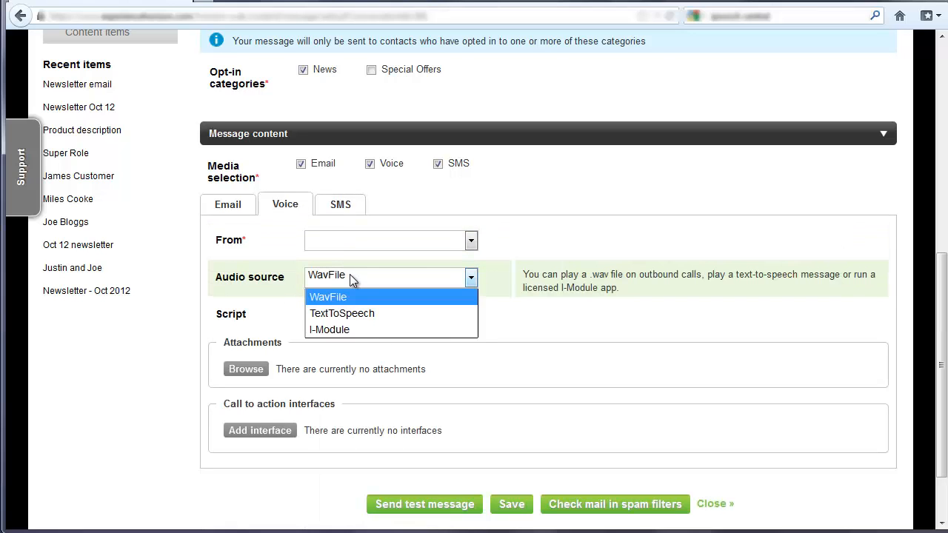
pyautogui.click(352, 313)
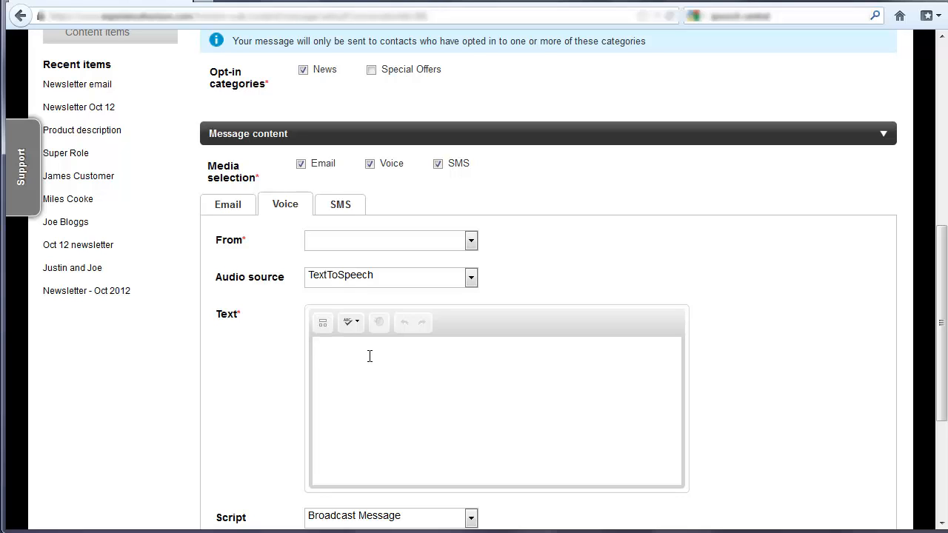
pyautogui.click(332, 280)
pyautogui.click(345, 328)
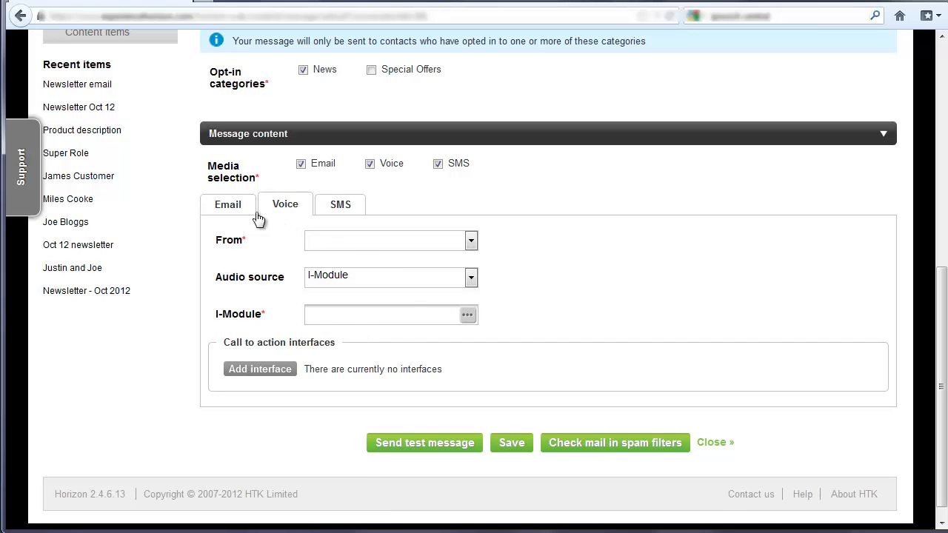
# Step: Set the email version's friendly sender name to Creased Jeans
pyautogui.click(226, 206)
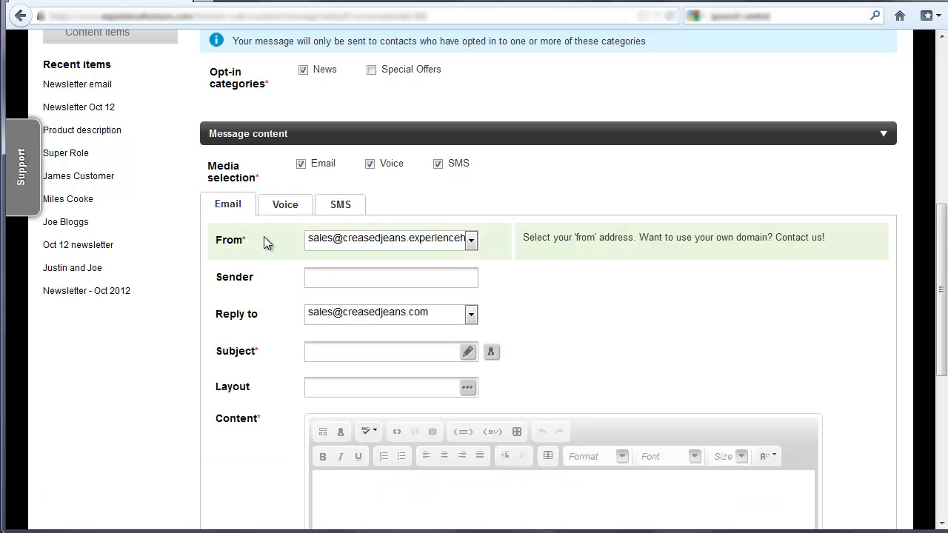
pyautogui.scroll(-2, 265, 239)
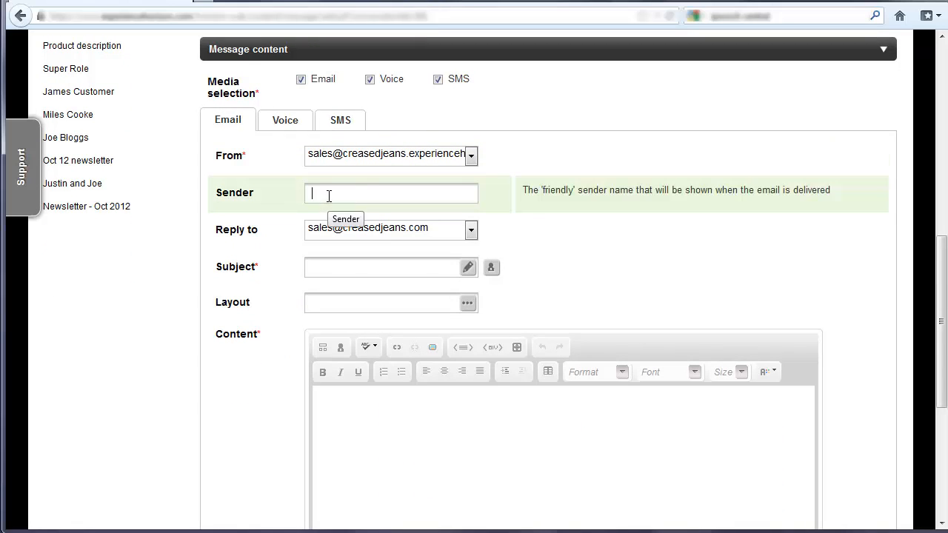
pyautogui.click(326, 191)
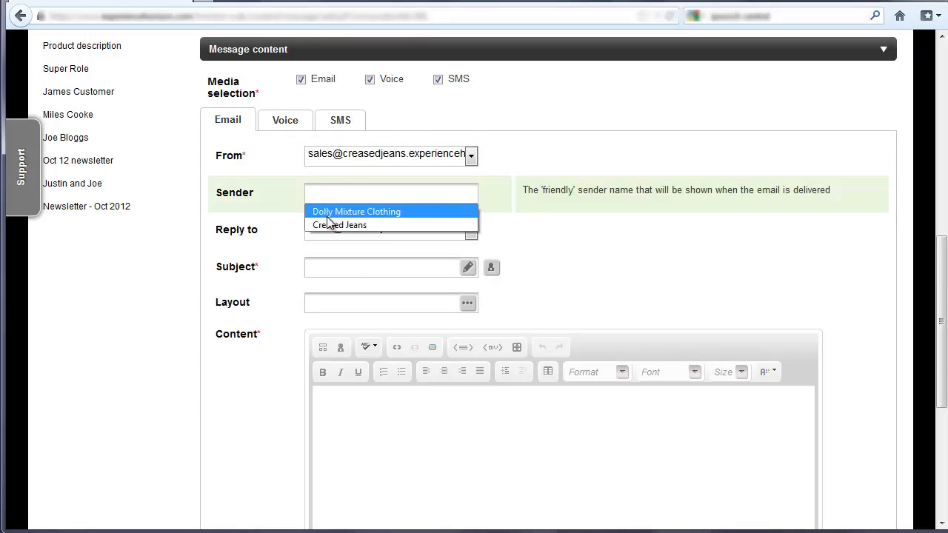
pyautogui.click(331, 225)
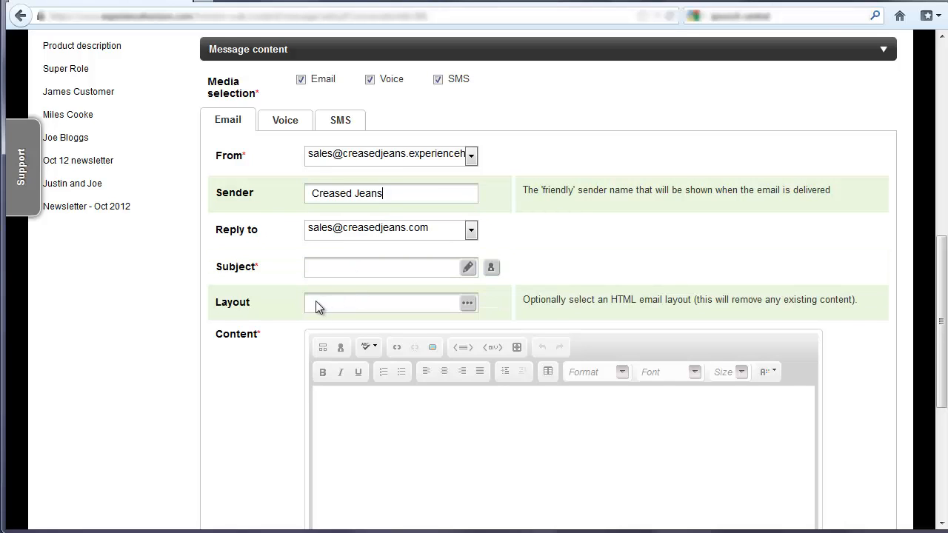
pyautogui.click(370, 408)
# Step: Apply the "Newsletter email" template to the message, accepting the loss of the existing template
pyautogui.scroll(2, 374, 404)
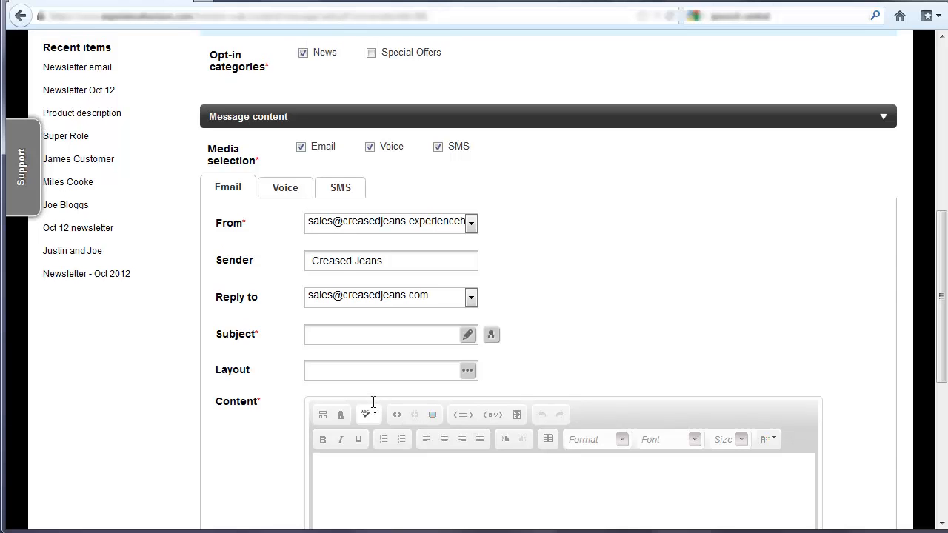
pyautogui.scroll(5, 374, 404)
pyautogui.scroll(3, 371, 401)
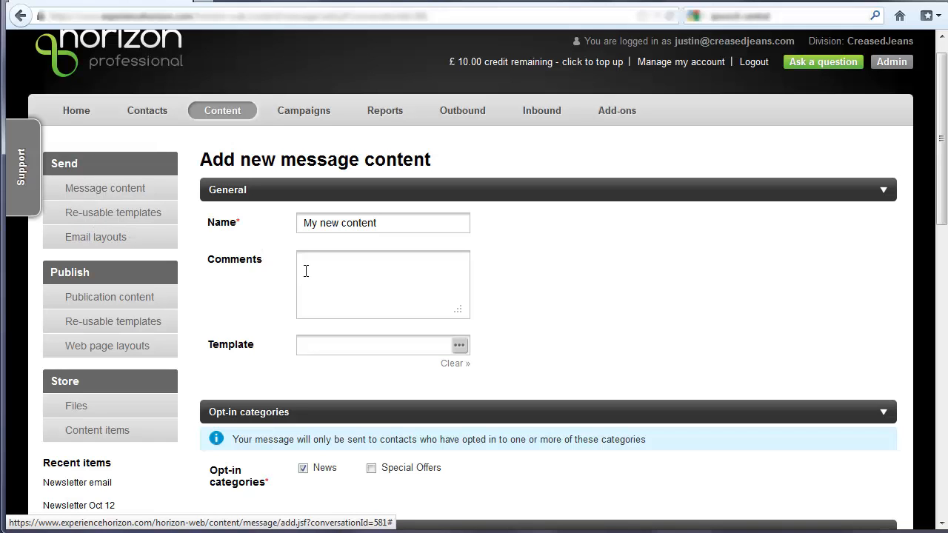
pyautogui.click(459, 348)
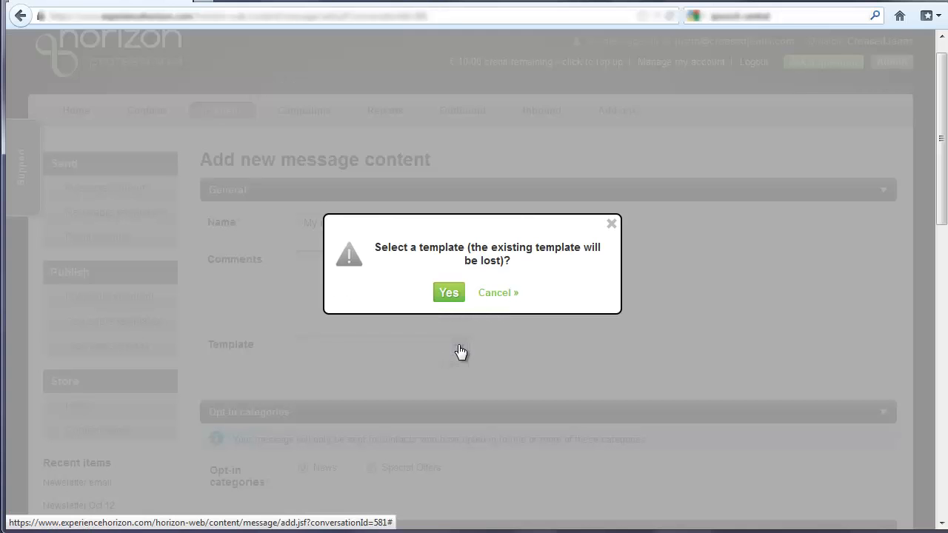
pyautogui.click(449, 294)
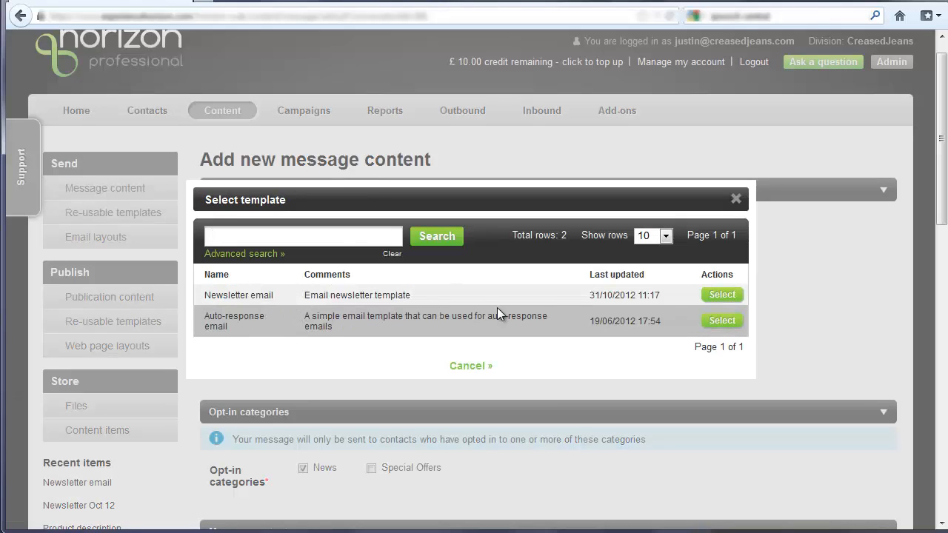
pyautogui.click(725, 296)
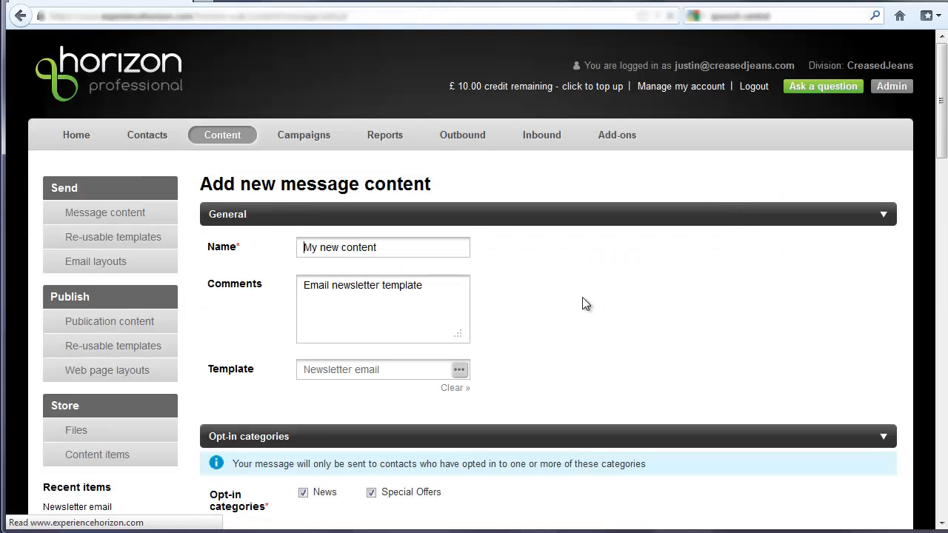
# Step: Review the opt-in categories, email settings, email layout and SMS text supplied by the template
pyautogui.scroll(-6, 582, 303)
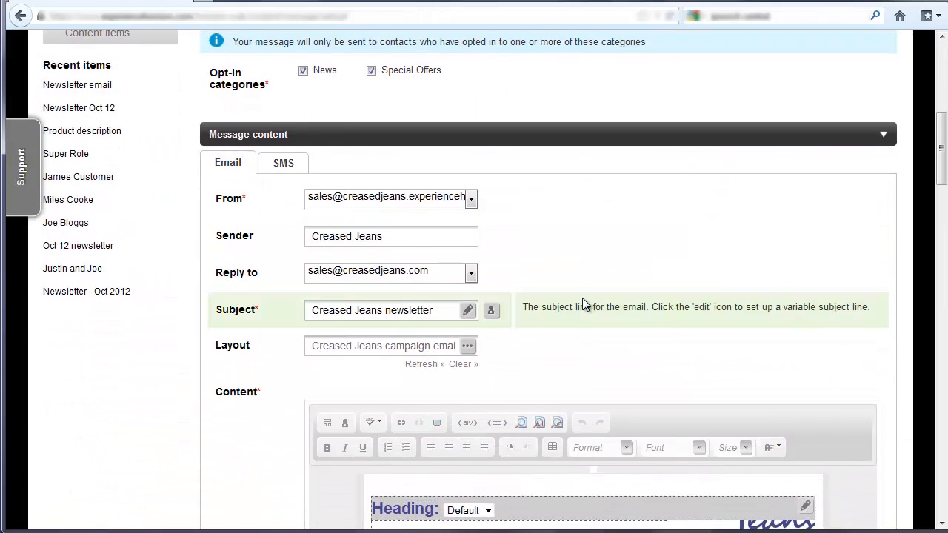
pyautogui.scroll(-1, 583, 300)
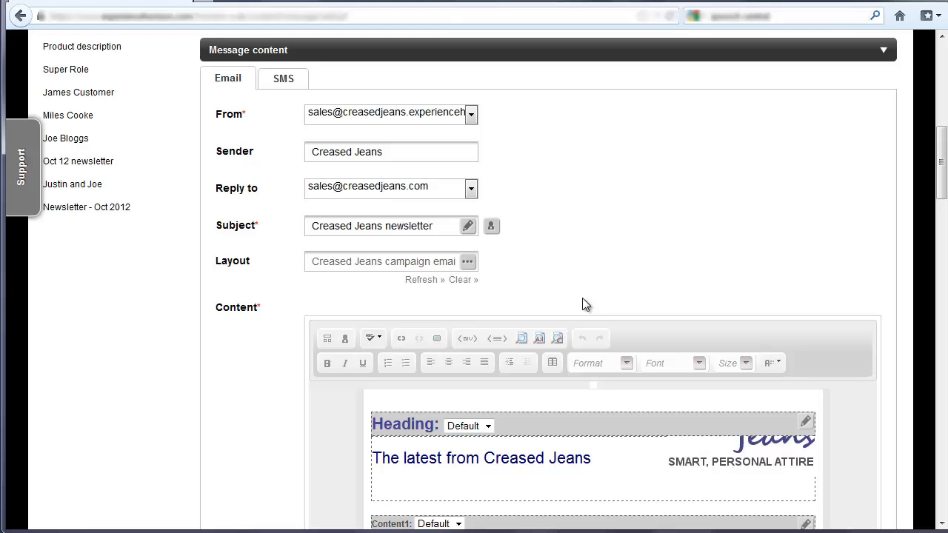
pyautogui.scroll(2, 582, 304)
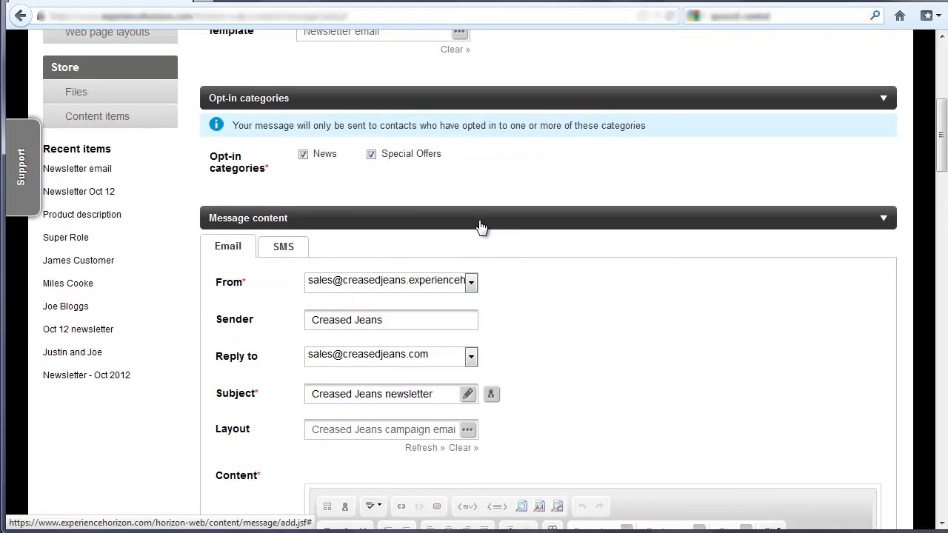
pyautogui.scroll(-2, 480, 226)
pyautogui.scroll(-3, 480, 226)
pyautogui.scroll(6, 474, 218)
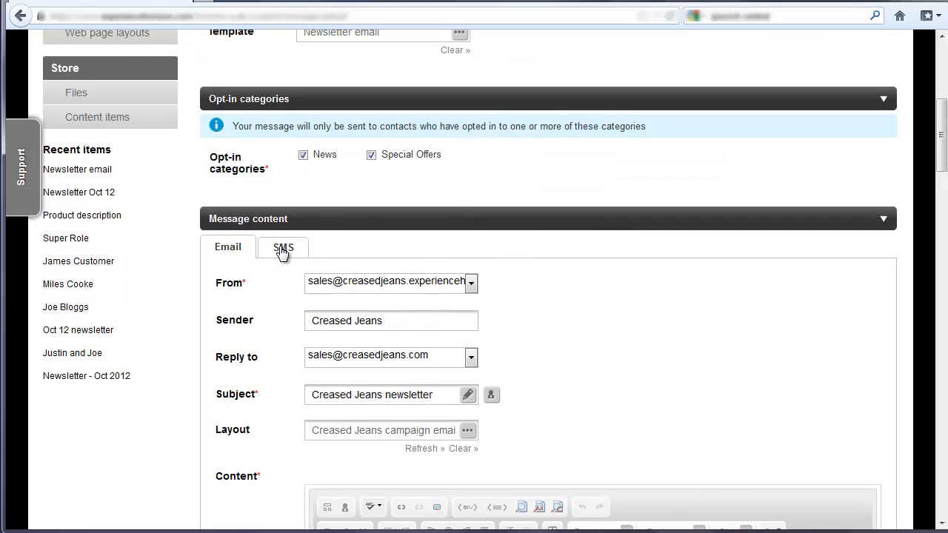
pyautogui.click(282, 248)
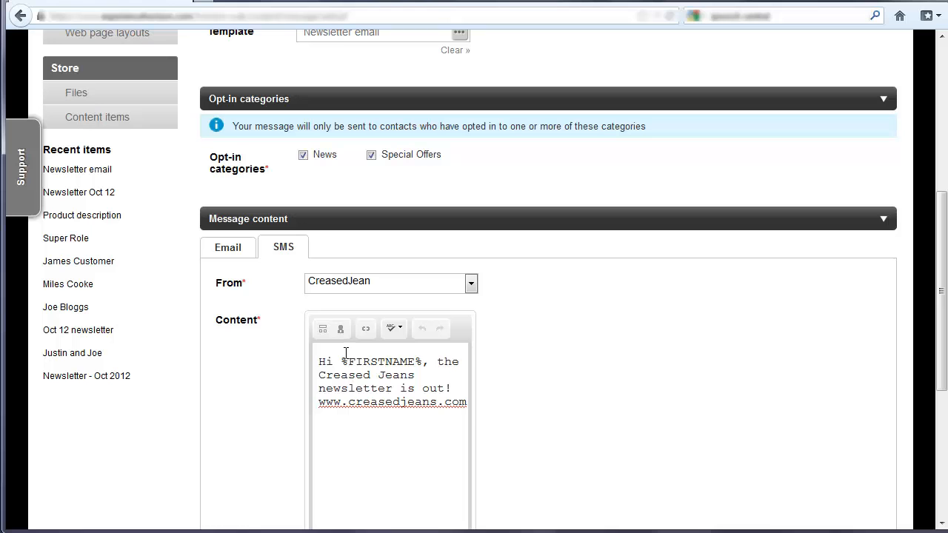
# Step: Switch to the message's email version and examine its heading, content areas, social media links and footer
pyautogui.click(231, 250)
pyautogui.scroll(-1, 272, 272)
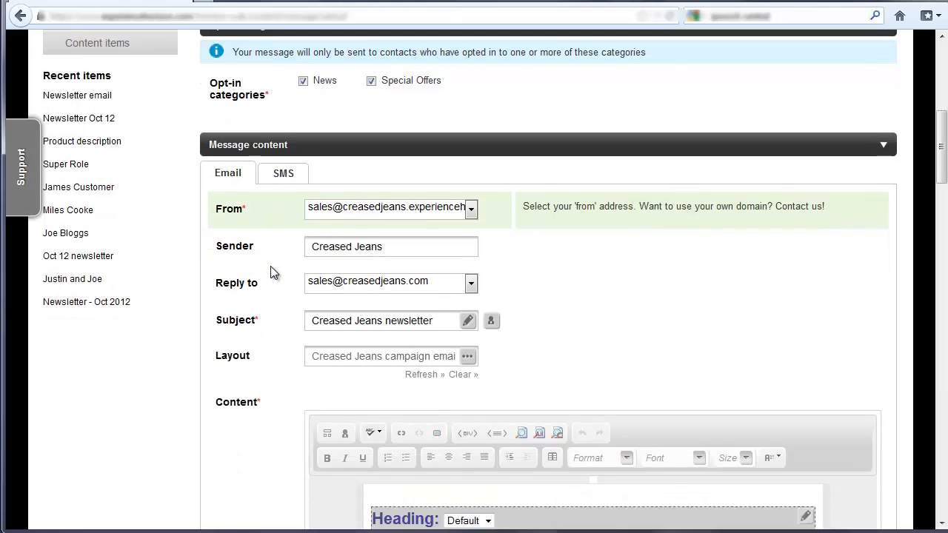
pyautogui.scroll(-2, 271, 270)
pyautogui.scroll(-3, 311, 271)
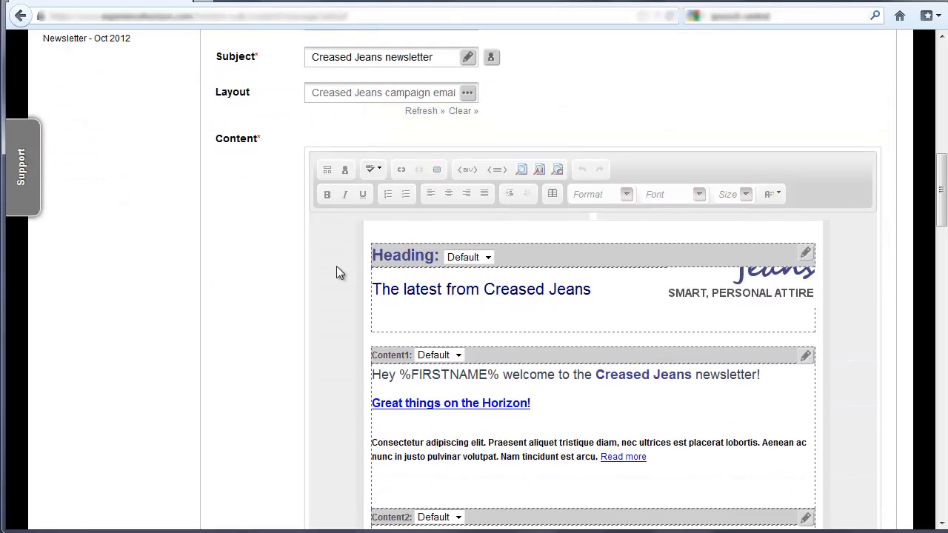
pyautogui.scroll(-1, 533, 300)
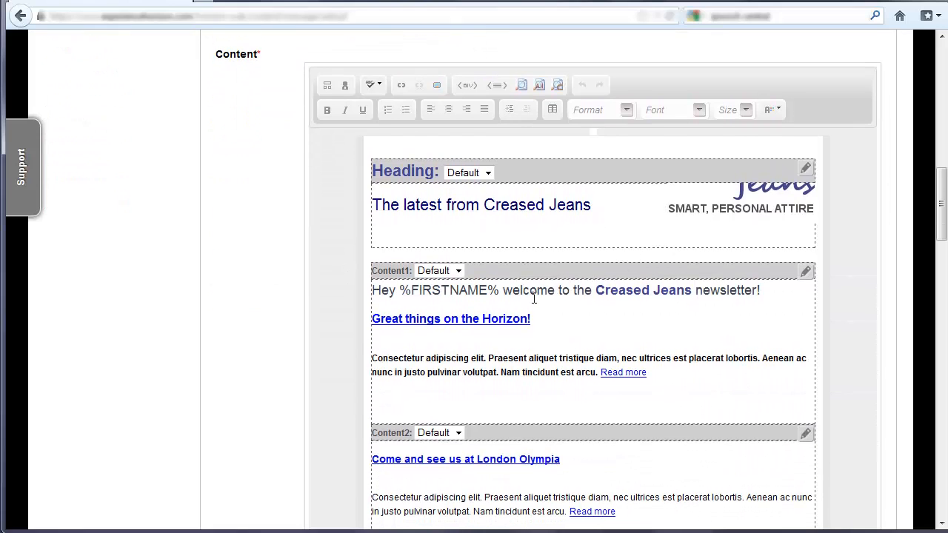
pyautogui.scroll(-1, 556, 257)
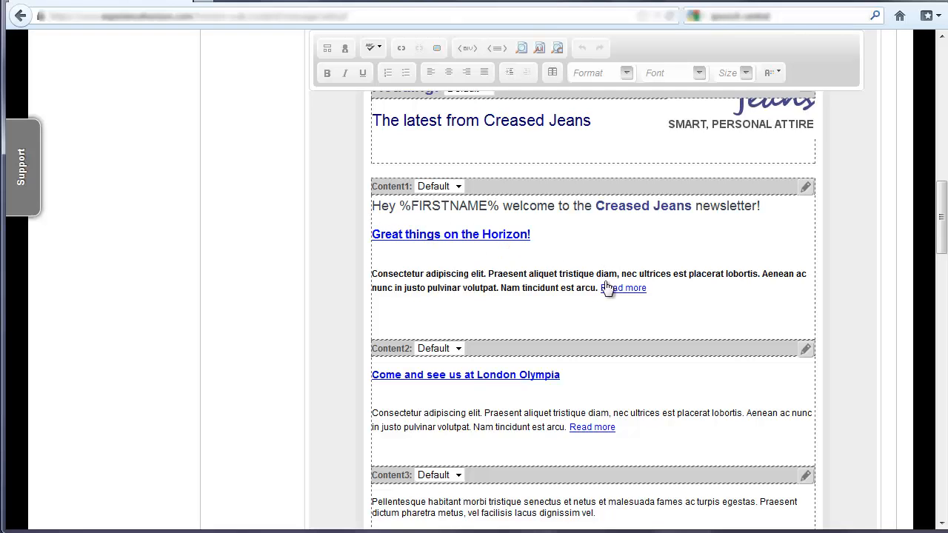
pyautogui.scroll(-8, 626, 294)
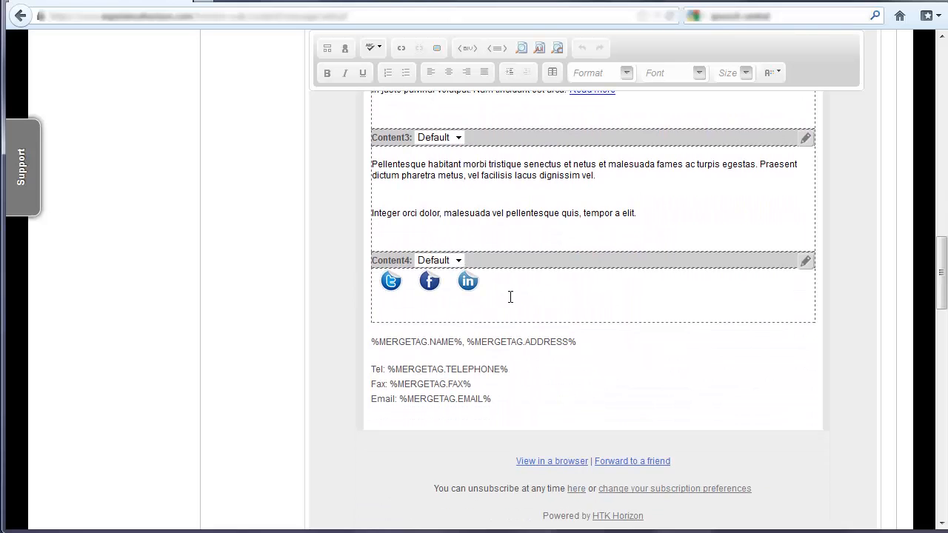
# Step: Review the opt-in categories and the email version's sender, reply-to, subject and layout settings
pyautogui.scroll(12, 510, 297)
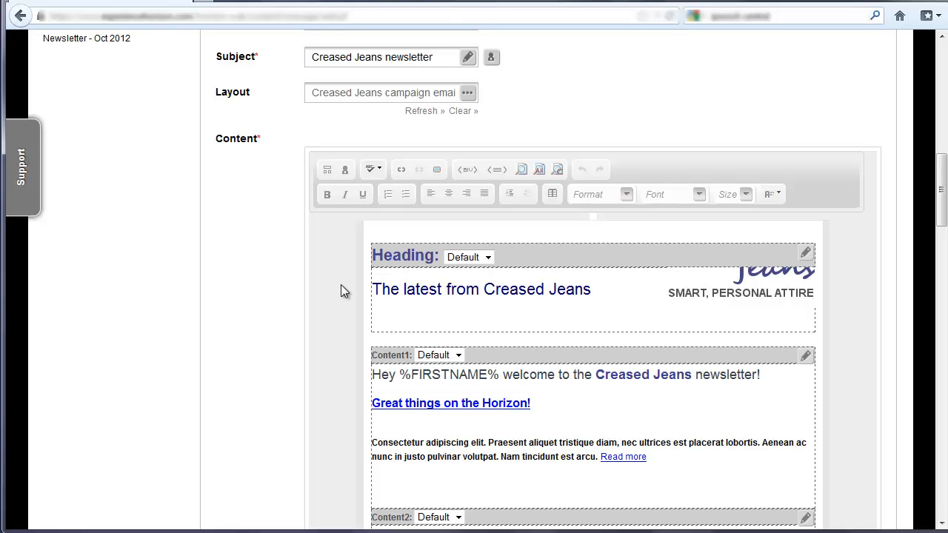
pyautogui.scroll(5, 330, 287)
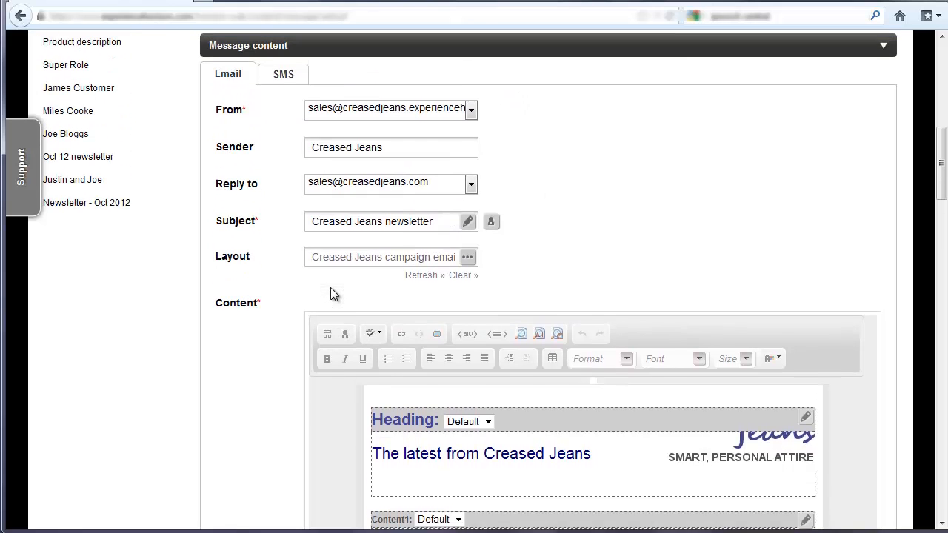
pyautogui.scroll(5, 291, 145)
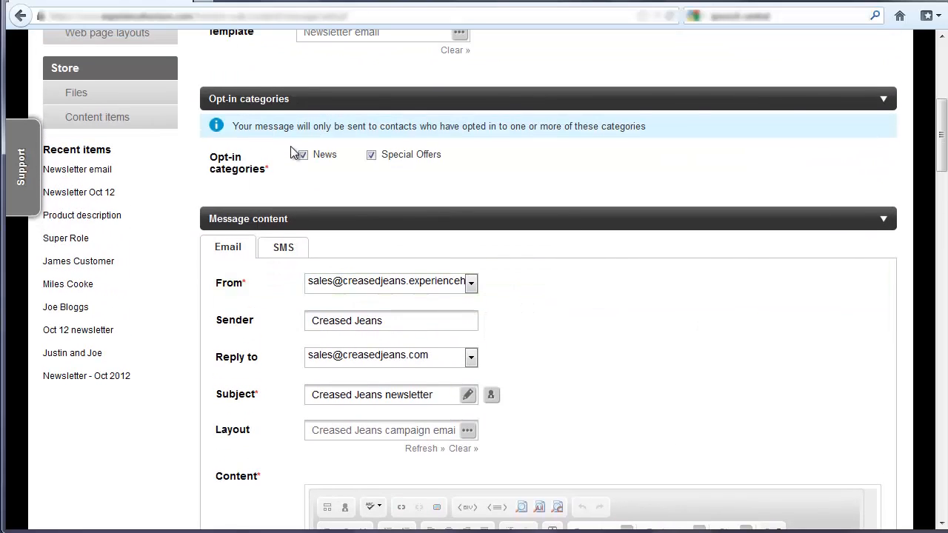
pyautogui.scroll(3, 290, 146)
pyautogui.scroll(-5, 281, 306)
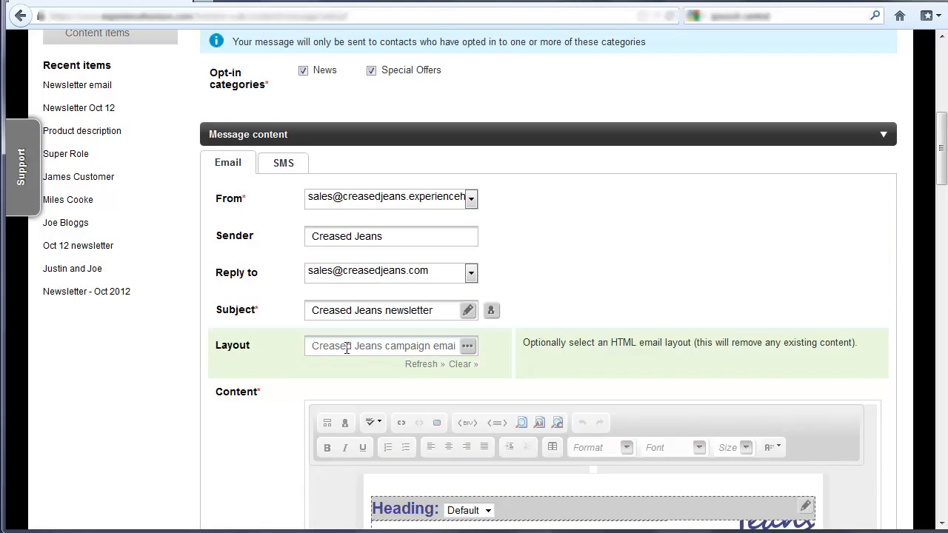
pyautogui.scroll(-10, 469, 359)
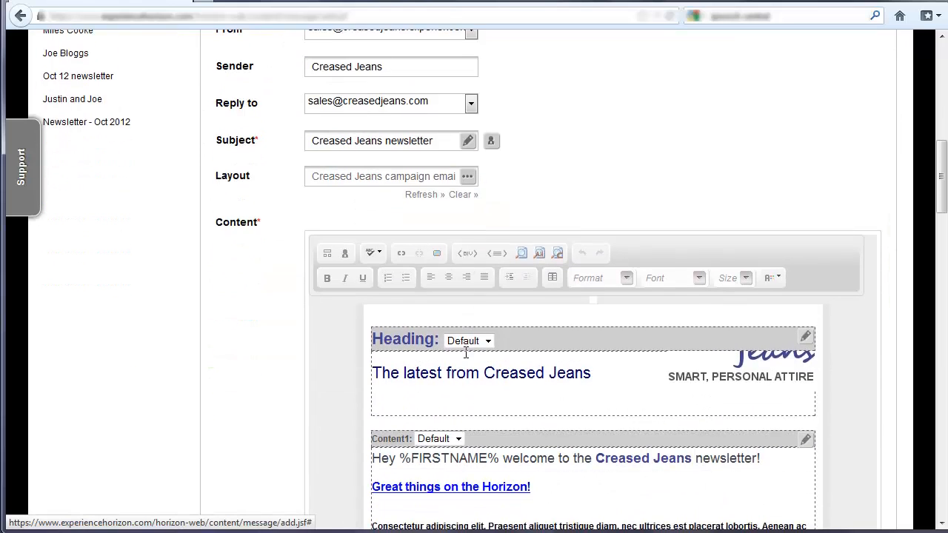
pyautogui.scroll(8, 309, 252)
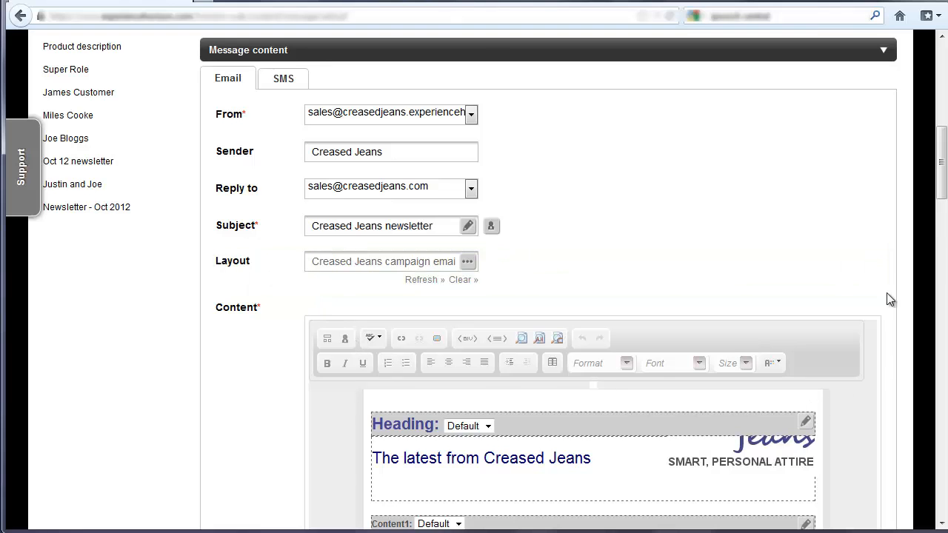
# Step: Examine the editable content areas of the email, then the name and address merge tags and unsubscribe links in its footer
pyautogui.scroll(-4, 841, 292)
pyautogui.scroll(-4, 837, 294)
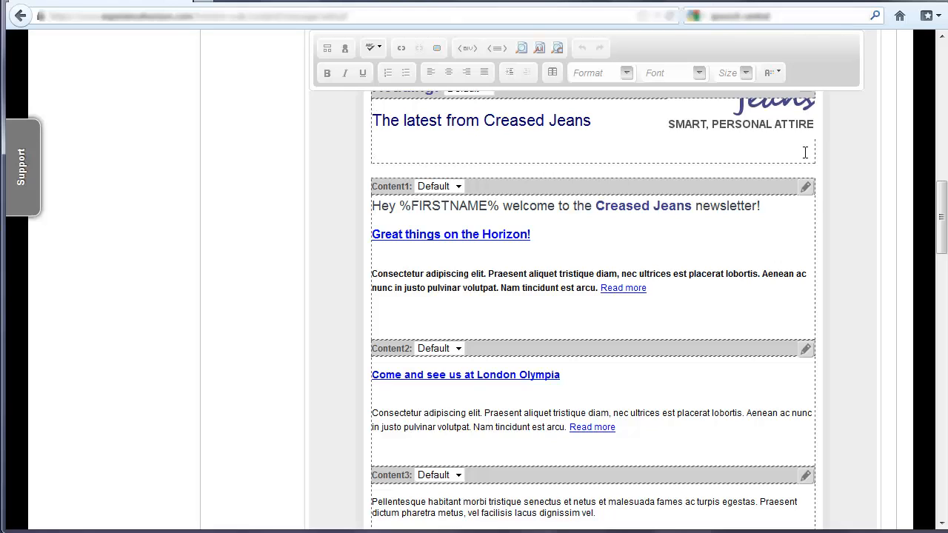
pyautogui.click(566, 234)
pyautogui.click(608, 375)
pyautogui.scroll(2, 418, 174)
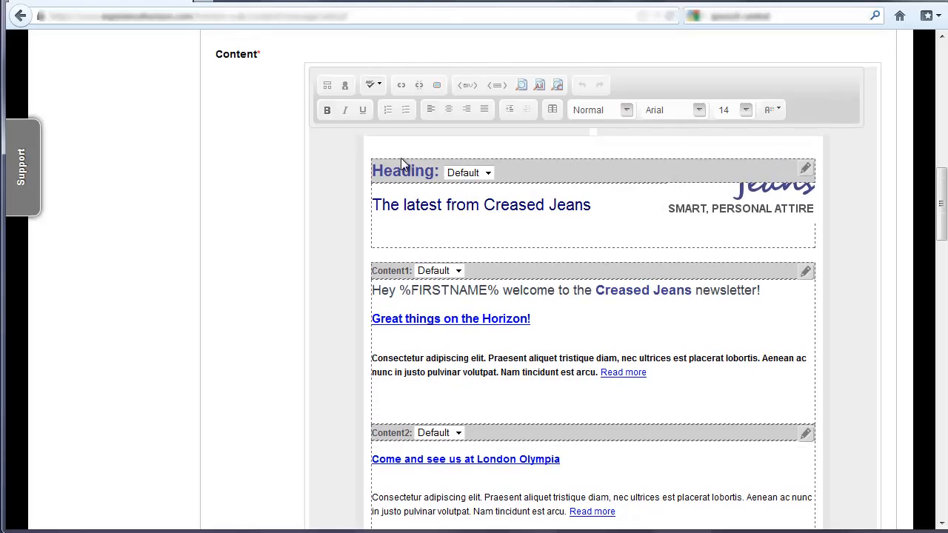
pyautogui.scroll(4, 400, 158)
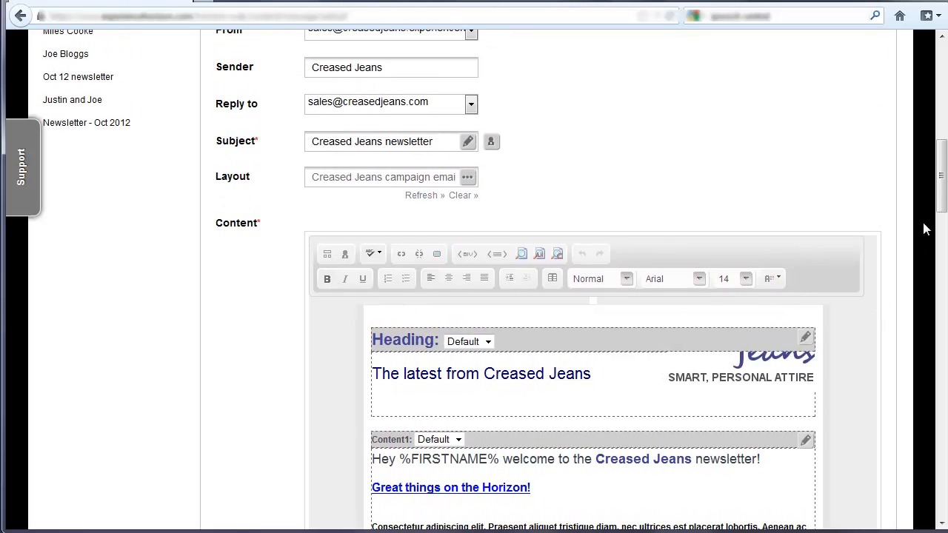
pyautogui.moveTo(937, 201); pyautogui.dragTo(922, 311)
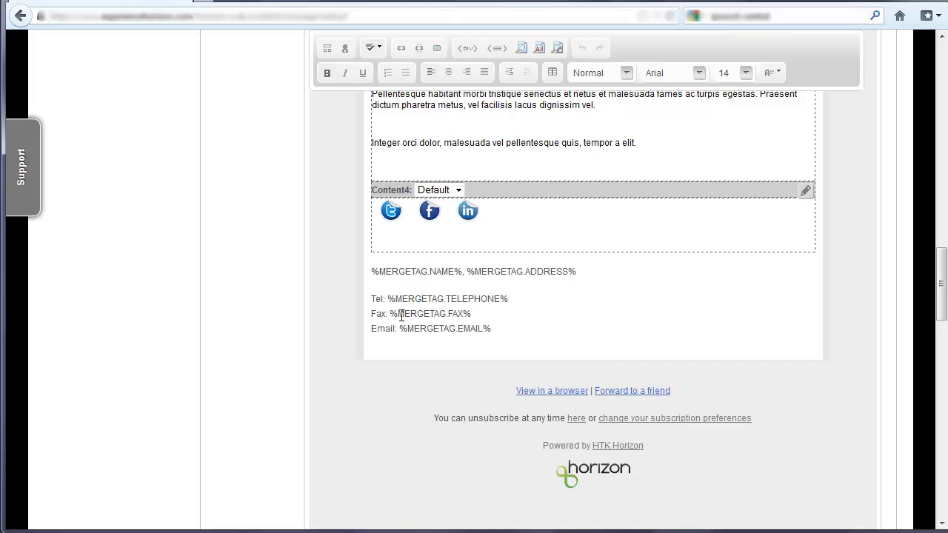
pyautogui.moveTo(392, 272); pyautogui.dragTo(596, 282)
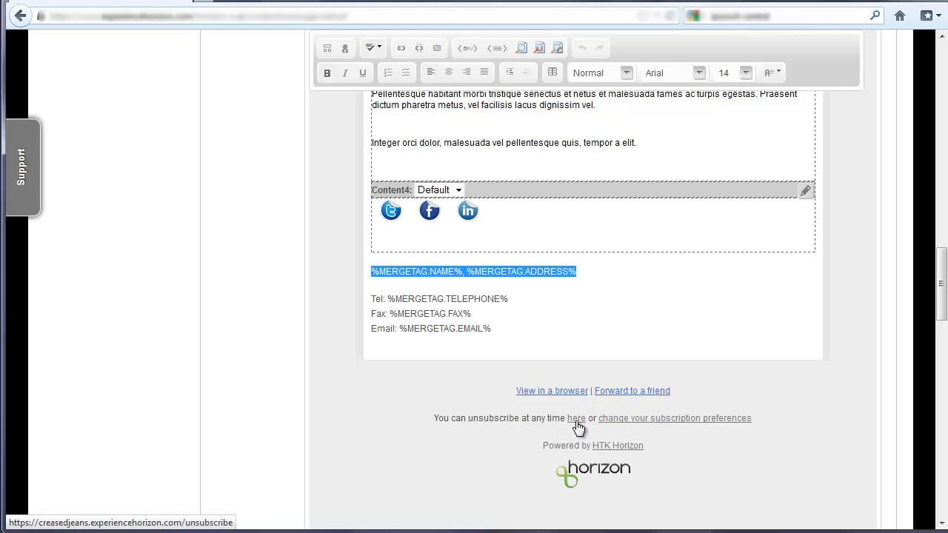
# Step: Change the email's layout to "Delicious Mail: Layout E (re-colourable)"
pyautogui.scroll(6, 576, 424)
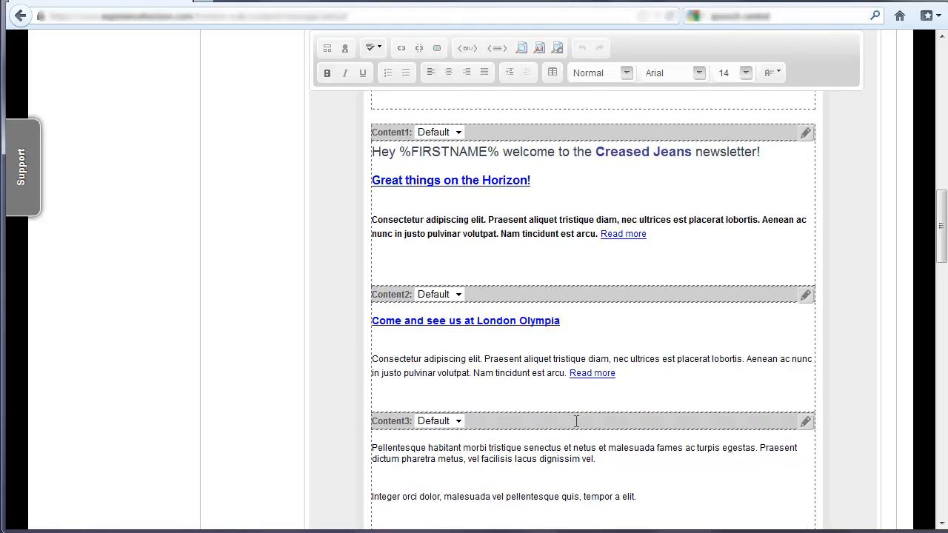
pyautogui.scroll(3, 577, 420)
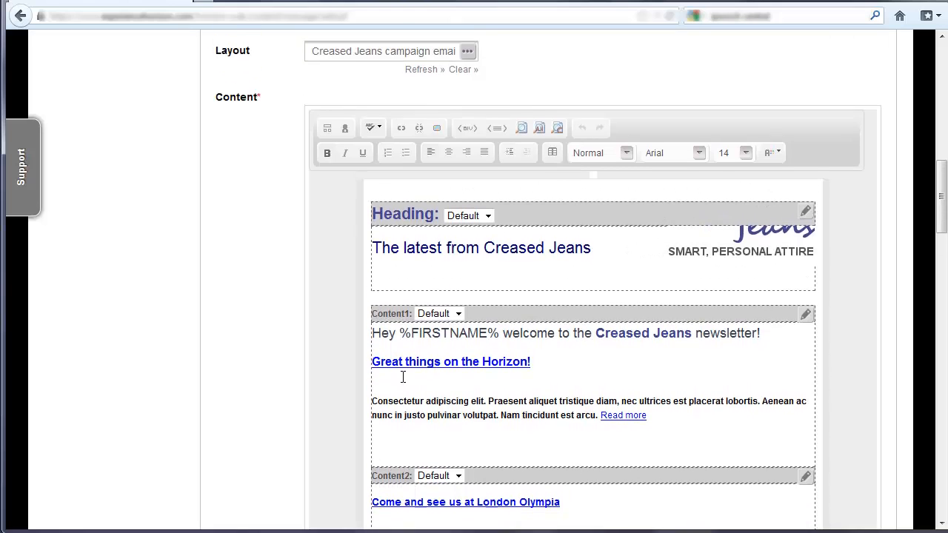
pyautogui.scroll(1, 403, 378)
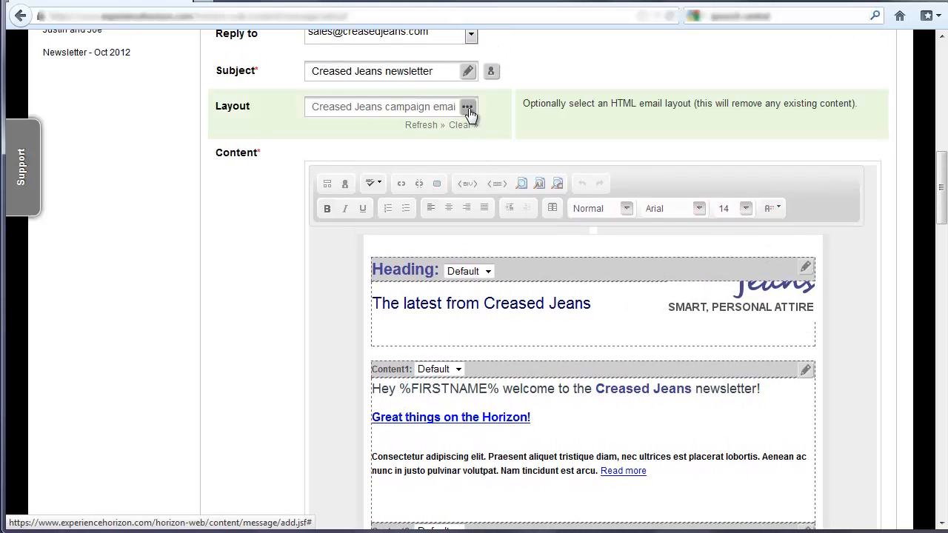
pyautogui.click(468, 108)
pyautogui.click(449, 289)
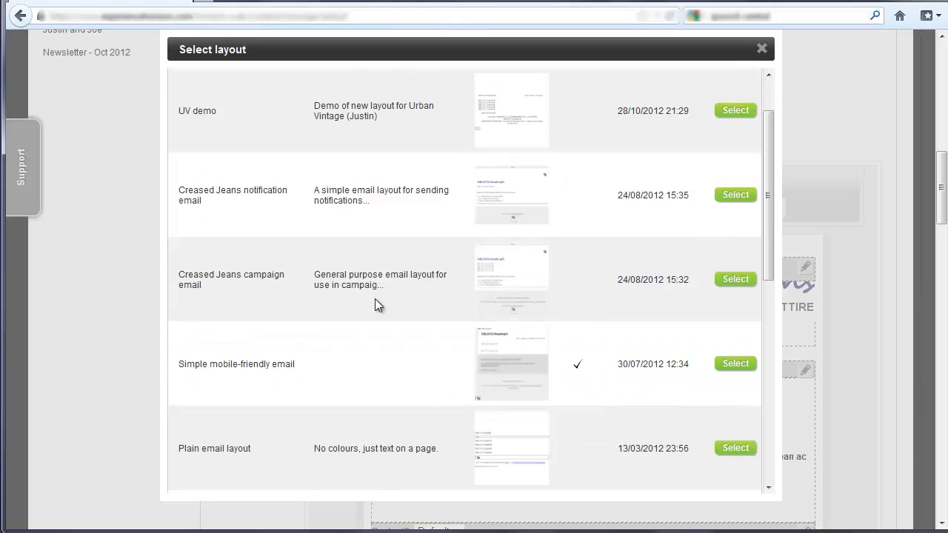
pyautogui.scroll(-5, 375, 297)
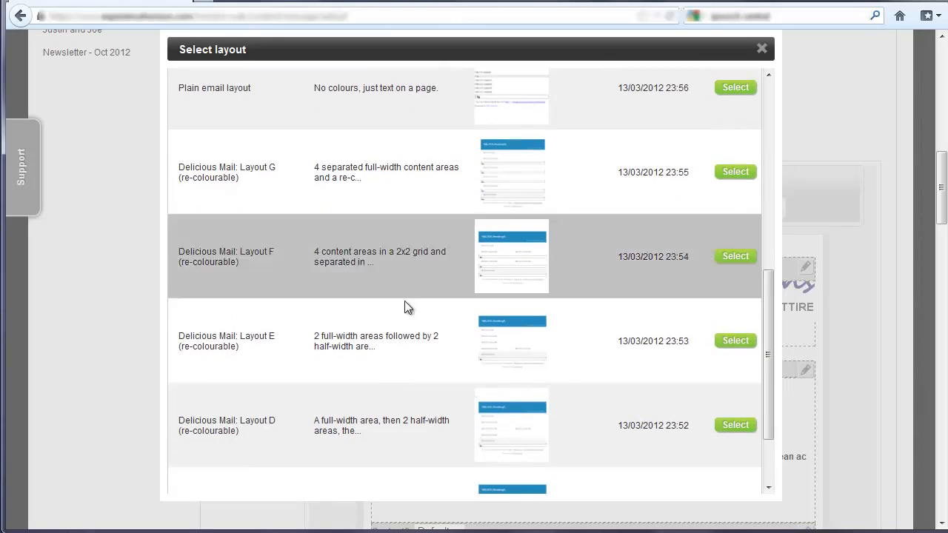
pyautogui.click(737, 341)
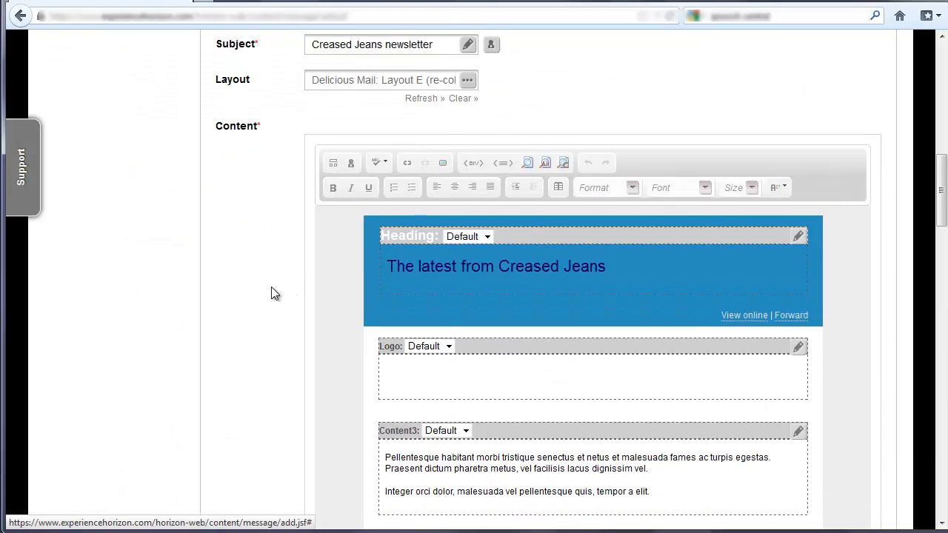
# Step: Inspect how the heading, logo, content areas and footer are arranged in the new email layout
pyautogui.scroll(-1, 272, 287)
pyautogui.click(798, 290)
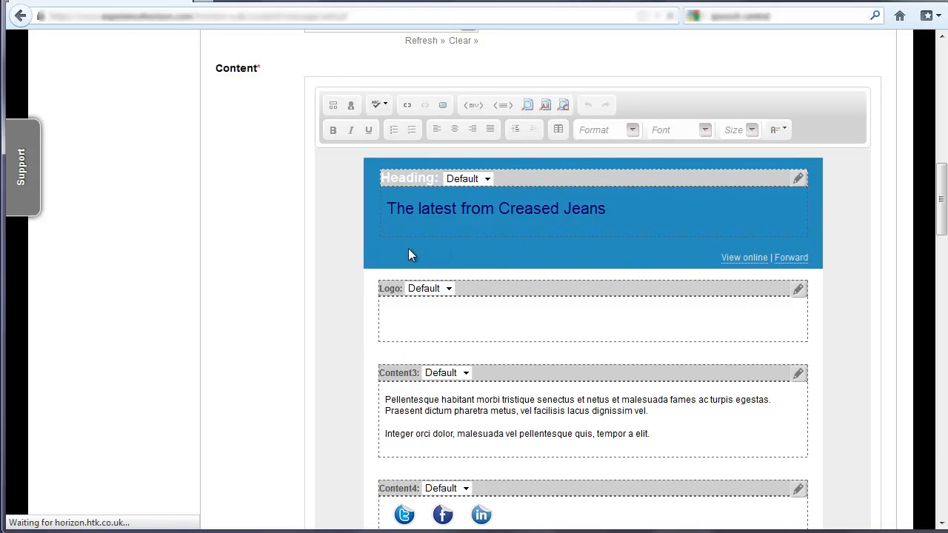
pyautogui.scroll(-2, 389, 252)
pyautogui.scroll(-1, 386, 253)
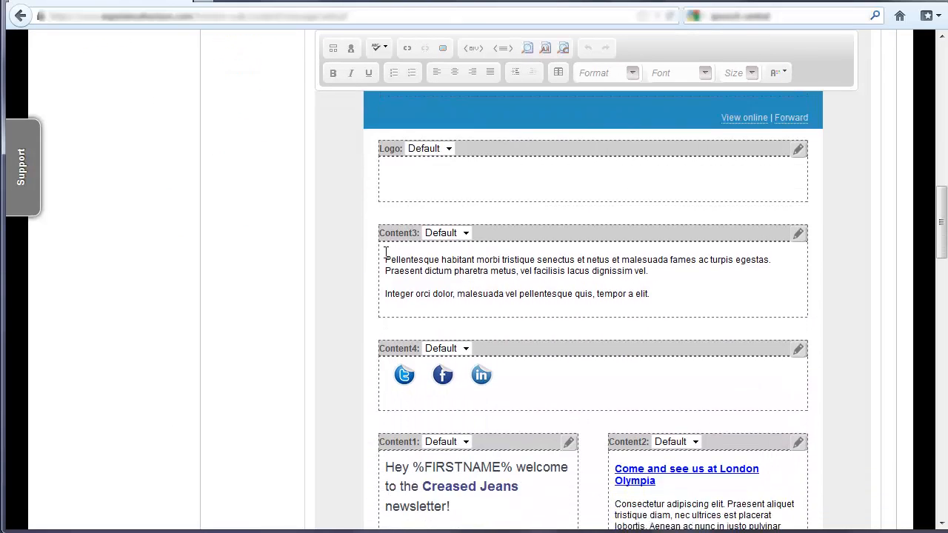
pyautogui.scroll(-3, 386, 253)
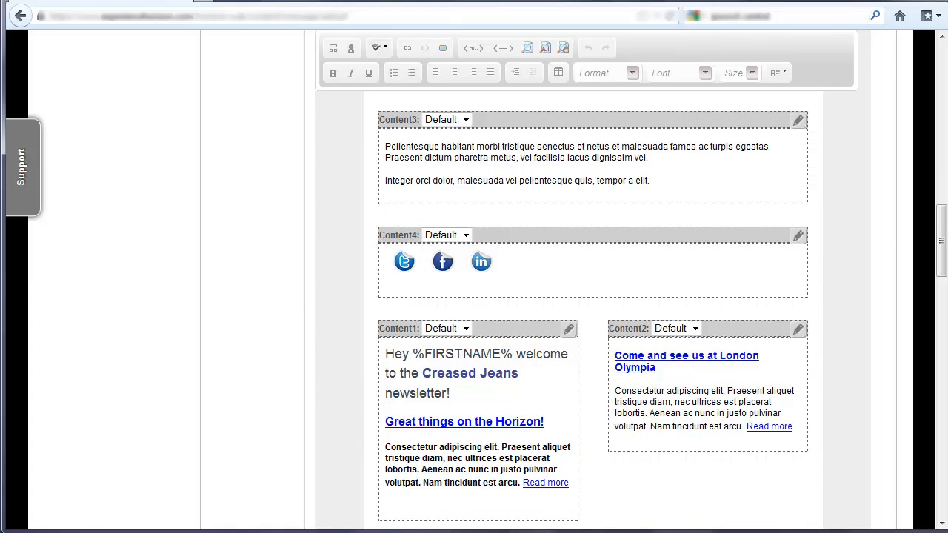
pyautogui.scroll(-2, 537, 361)
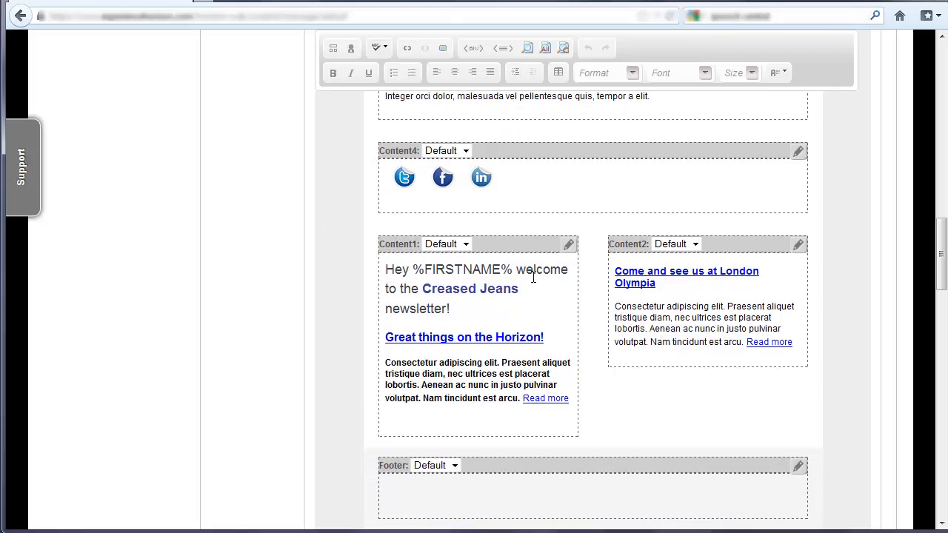
pyautogui.scroll(-4, 474, 259)
pyautogui.scroll(-1, 518, 252)
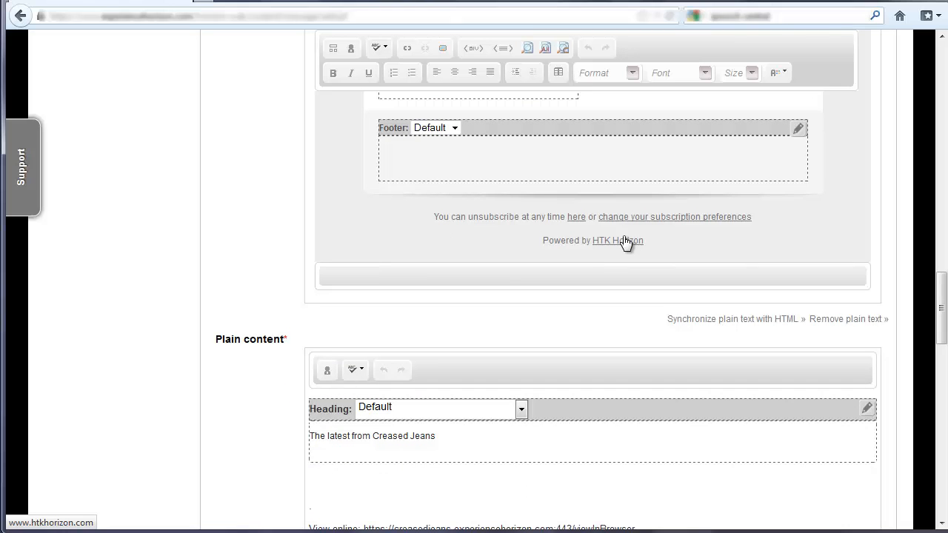
pyautogui.scroll(10, 624, 242)
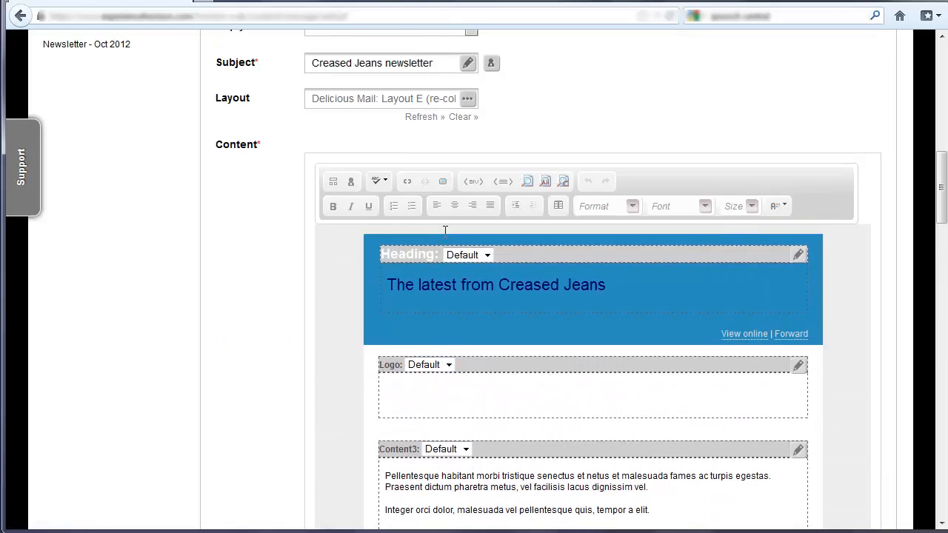
# Step: Review the message's name, comments, template and opt-in categories together with the email settings and re-laid-out content
pyautogui.scroll(6, 445, 232)
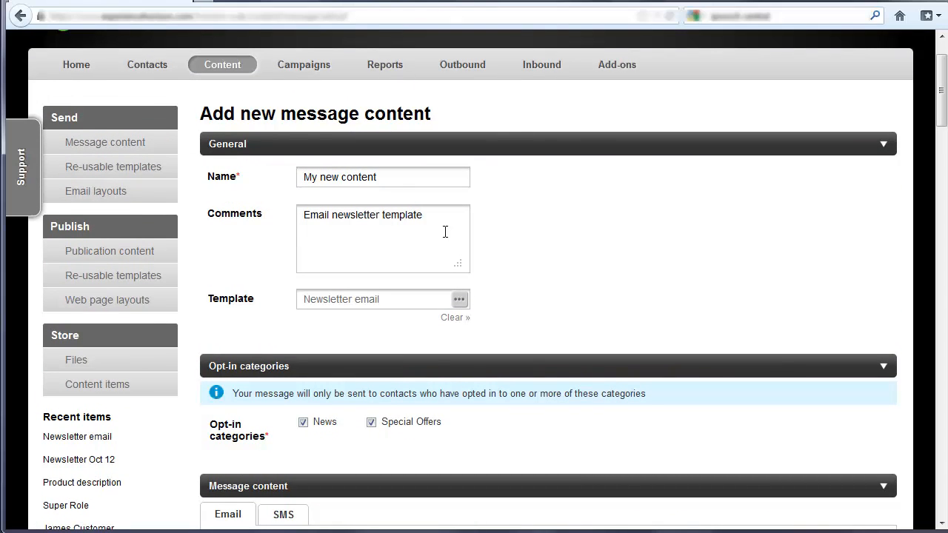
pyautogui.scroll(-2, 445, 232)
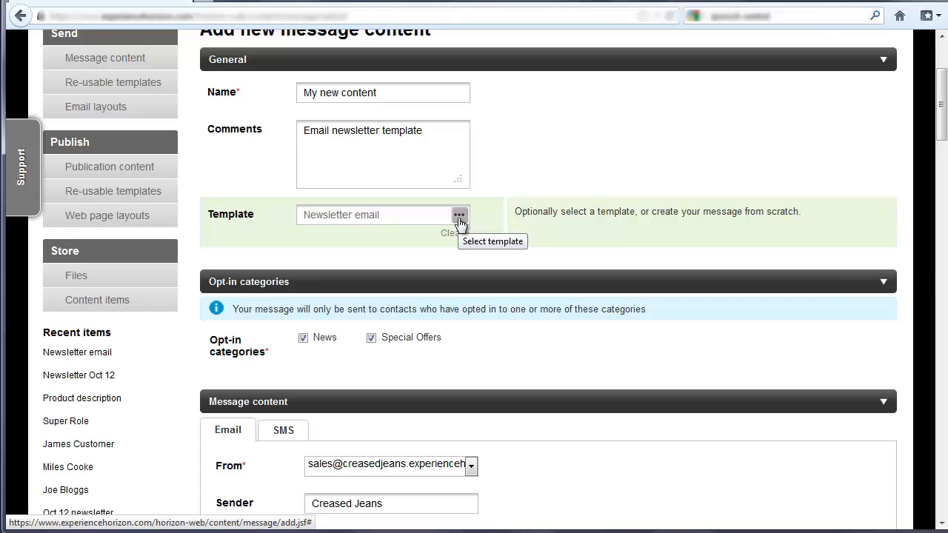
pyautogui.scroll(-8, 459, 222)
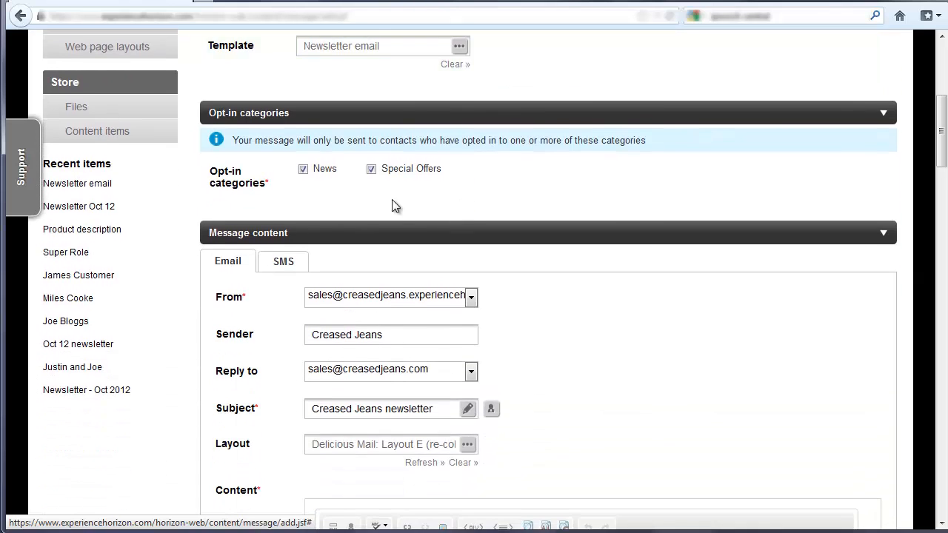
pyautogui.scroll(-8, 406, 237)
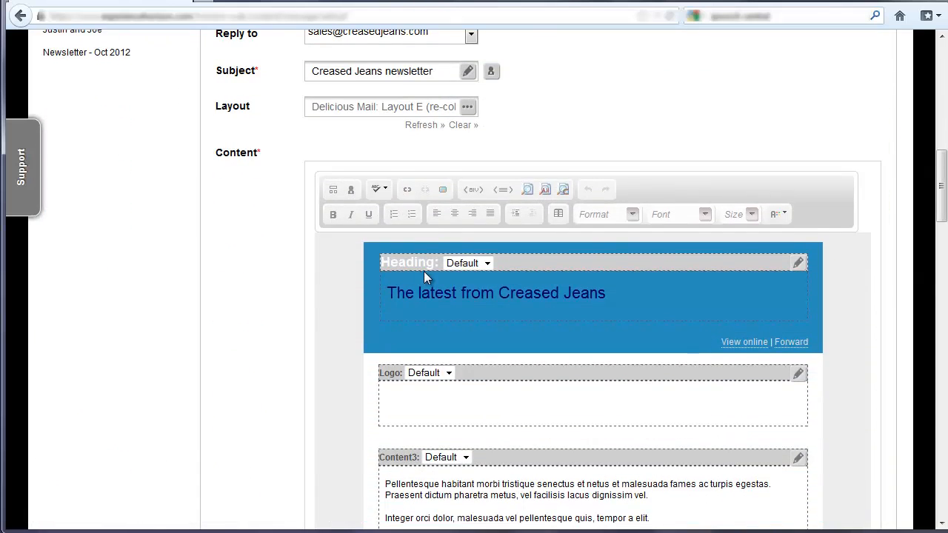
pyautogui.scroll(5, 317, 261)
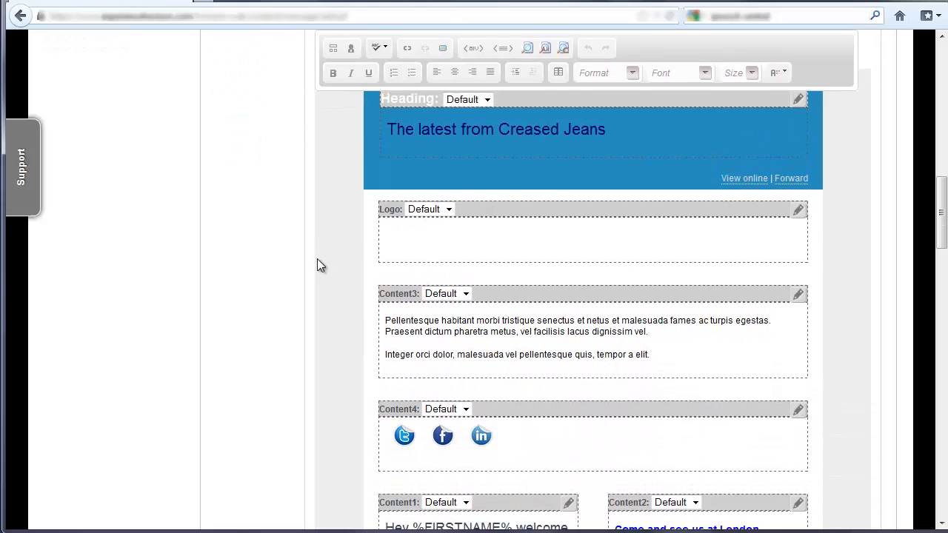
pyautogui.scroll(8, 303, 148)
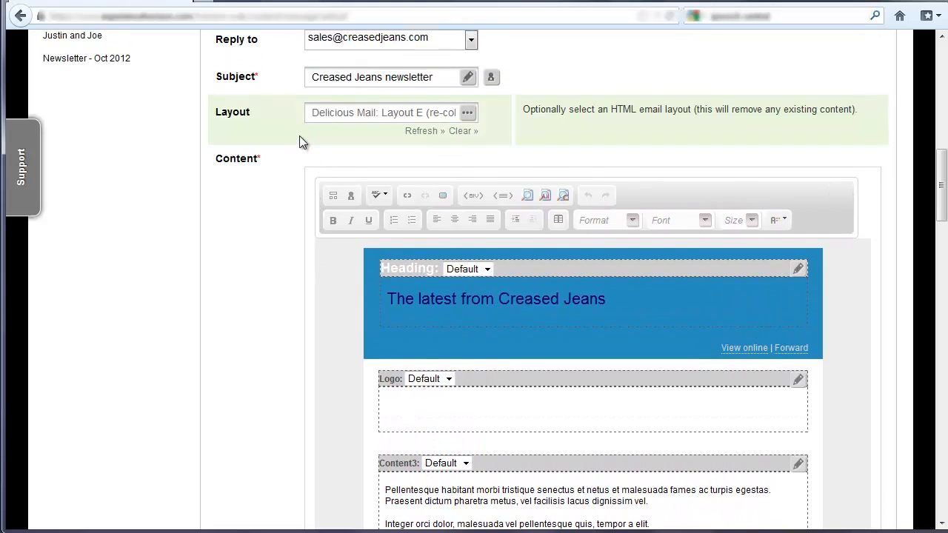